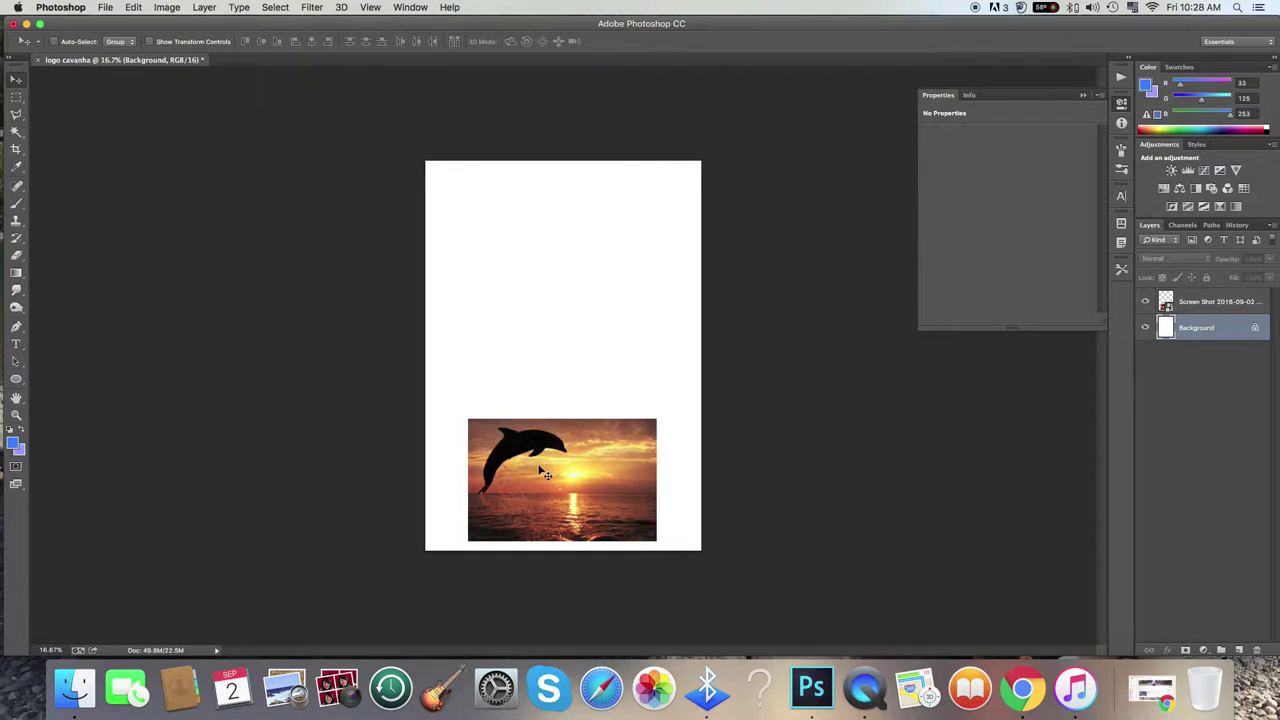
Create a new blank A4 document.
key(super+n)
click(727, 296)
click(676, 296)
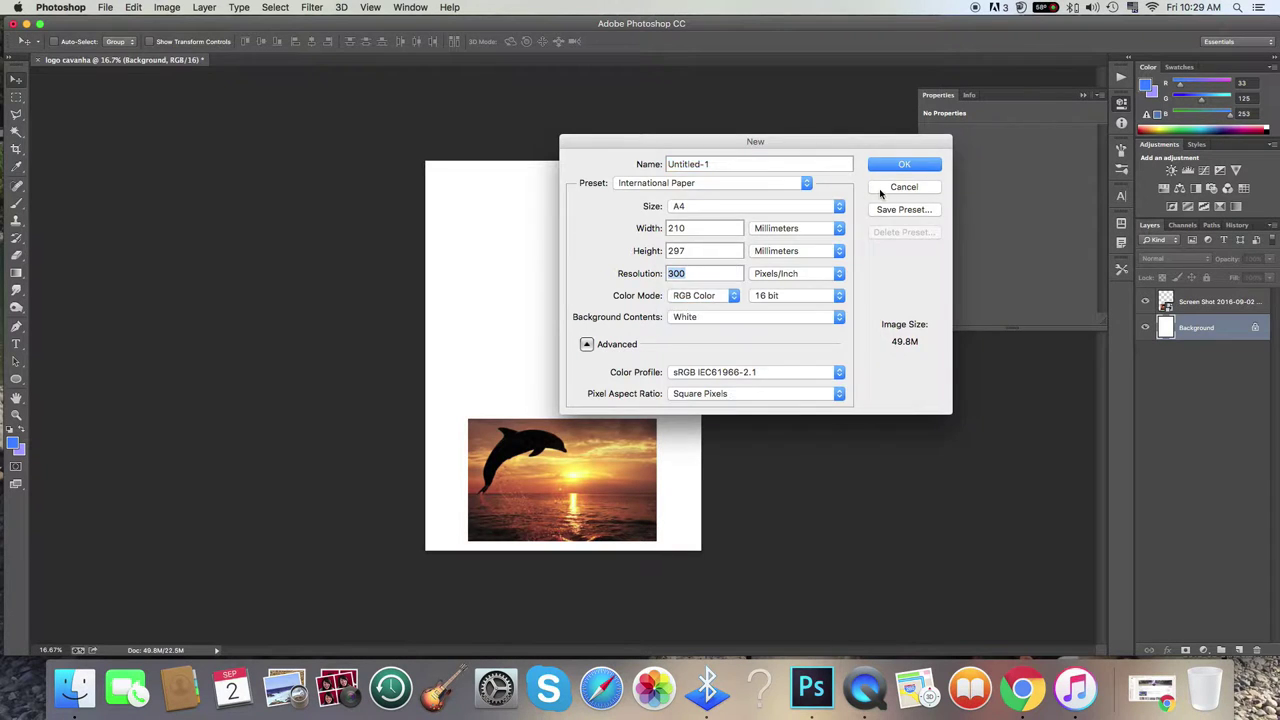
Draw a large circle with the Ellipse tool, add a layer, and select its lower half.
key(Escape)
right_click(15, 378)
click(70, 404)
drag(457, 245, 564, 366)
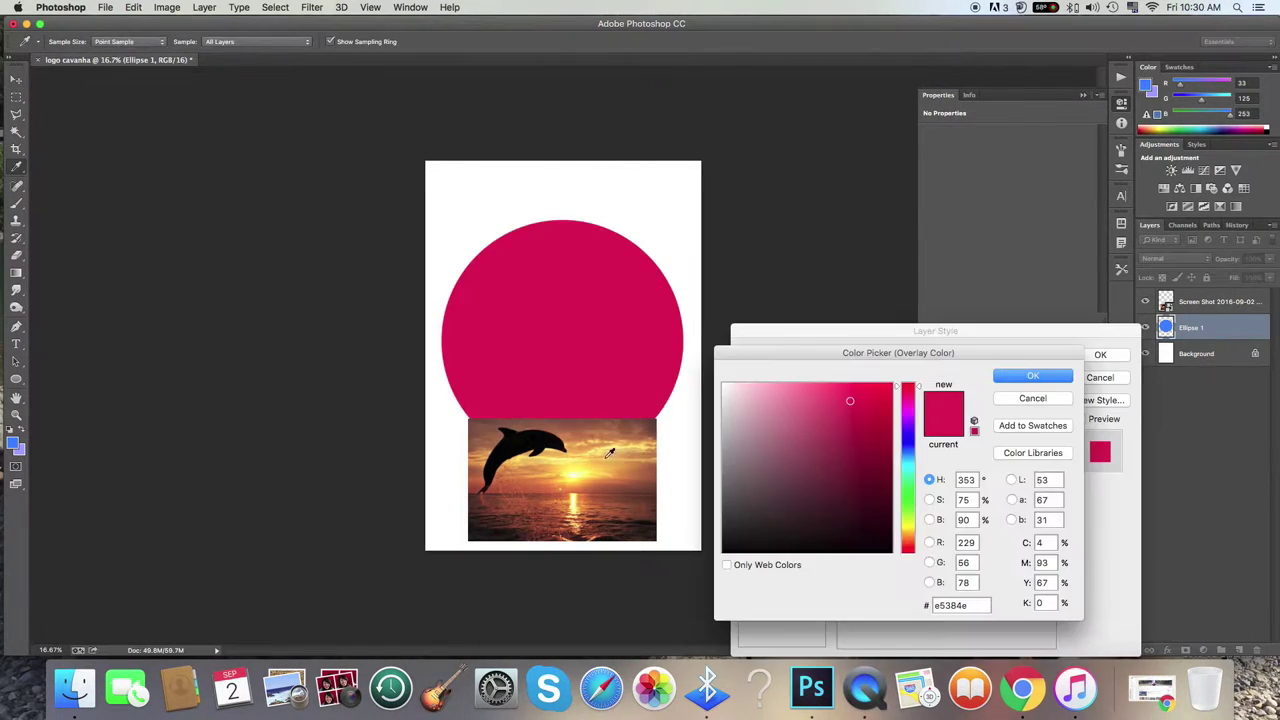
click(1240, 651)
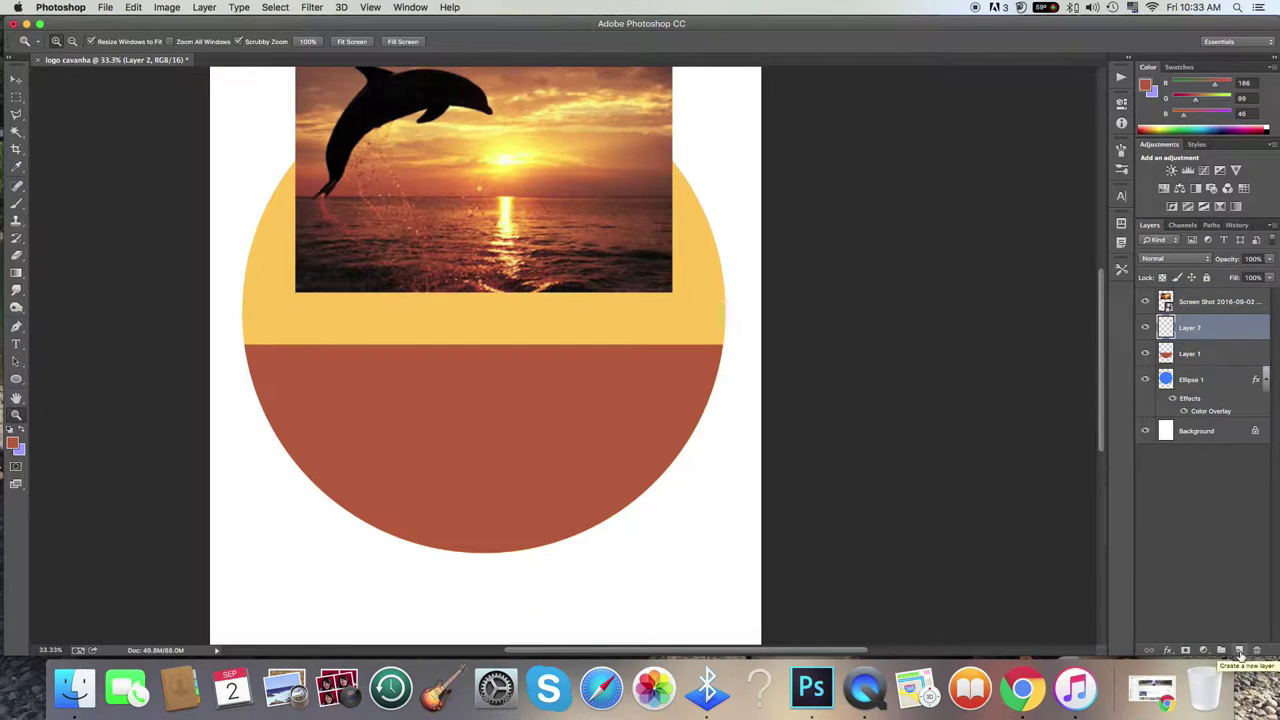
super+click(1165, 353)
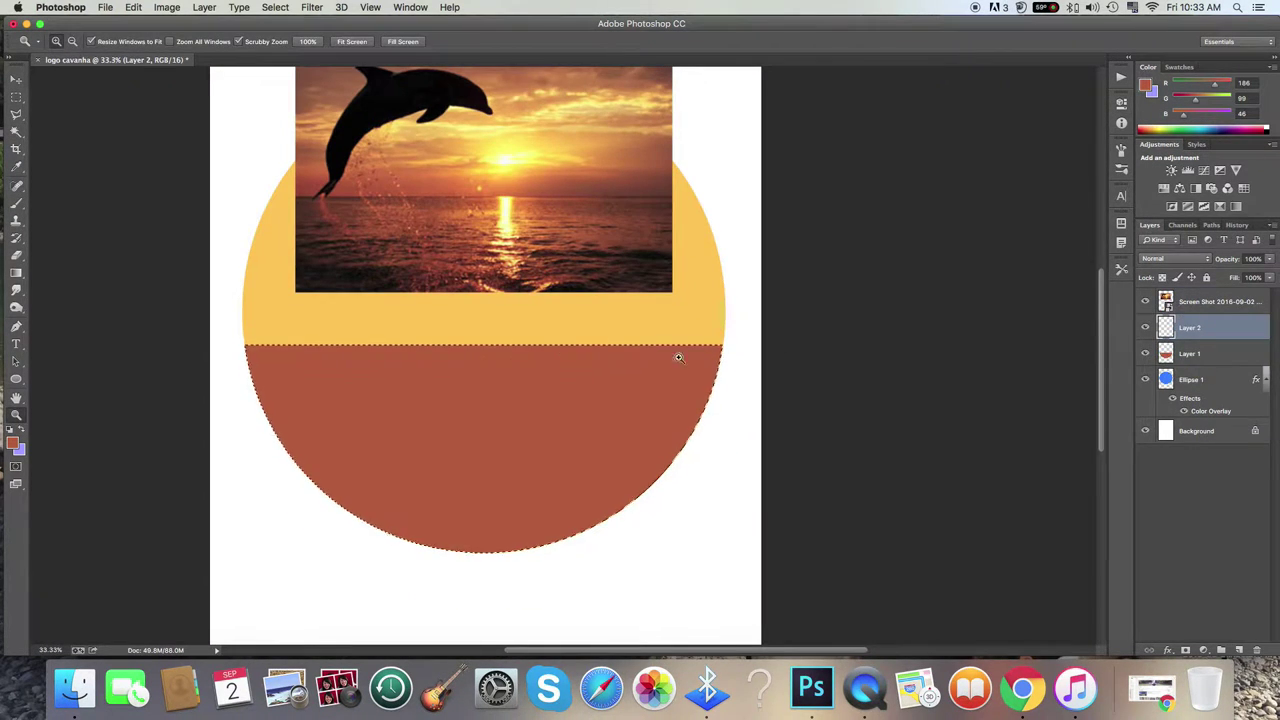
Paint soft low-opacity dark strokes, blobs and faint streaks across the lower half.
key(b)
click(60, 41)
drag(315, 485, 385, 485)
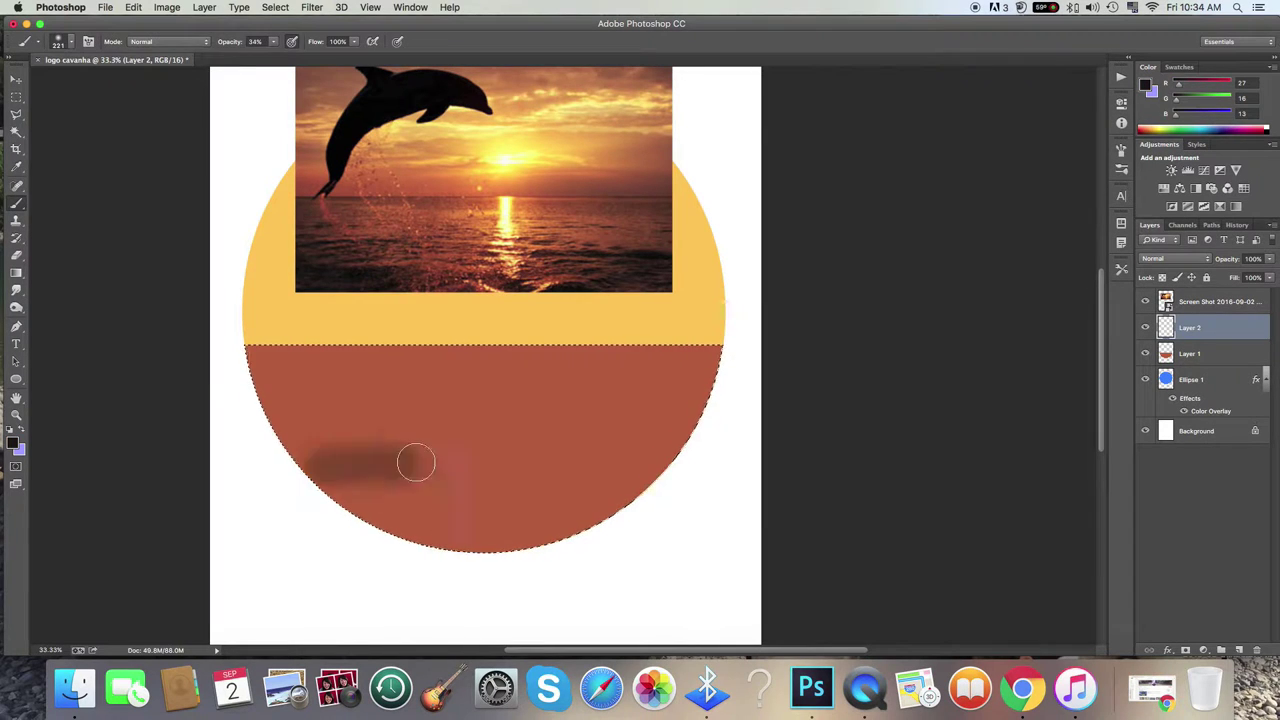
drag(580, 490, 630, 490)
click(480, 525)
click(660, 430)
click(505, 470)
click(390, 430)
click(70, 41)
drag(340, 385, 376, 385)
drag(478, 395, 532, 395)
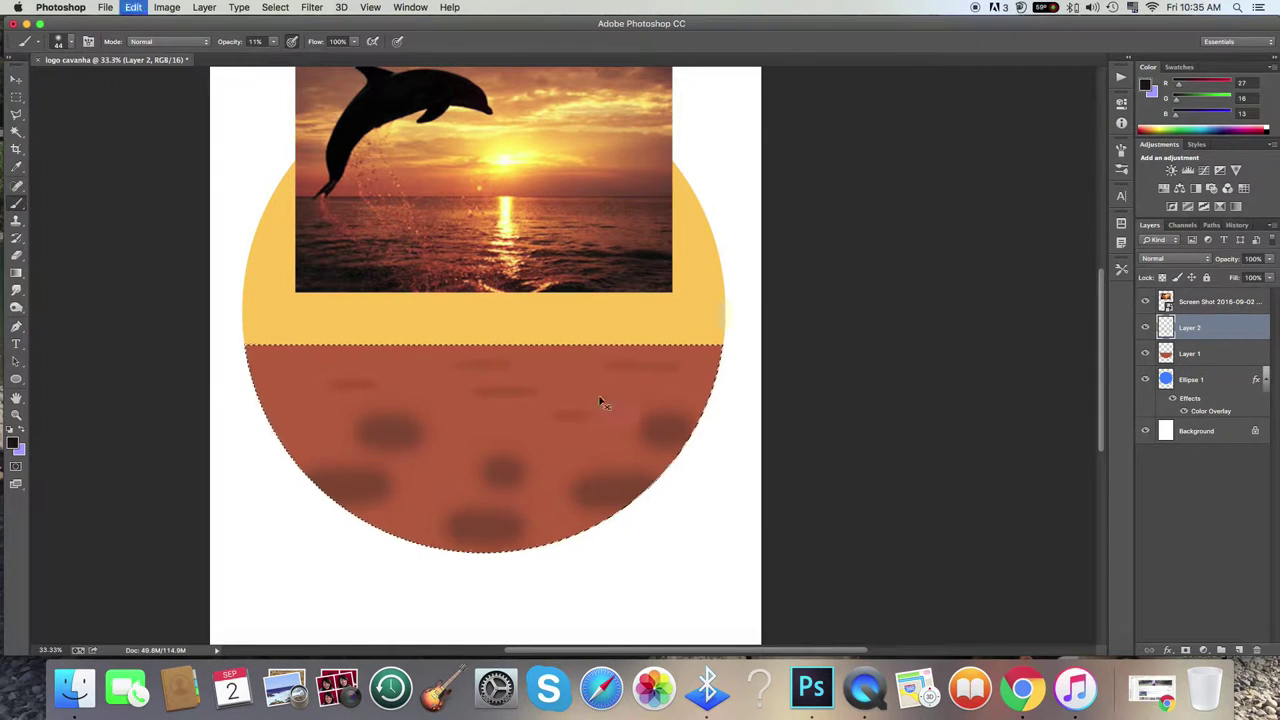
Smudge the dark blobs into horizontal ripples with a size-115 Smudge brush.
click(16, 290)
click(60, 324)
click(73, 41)
key(Return)
drag(386, 441, 465, 440)
mouse_move(430, 478)
mouse_down()
mouse_move(523, 471)
mouse_move(630, 488)
mouse_up()
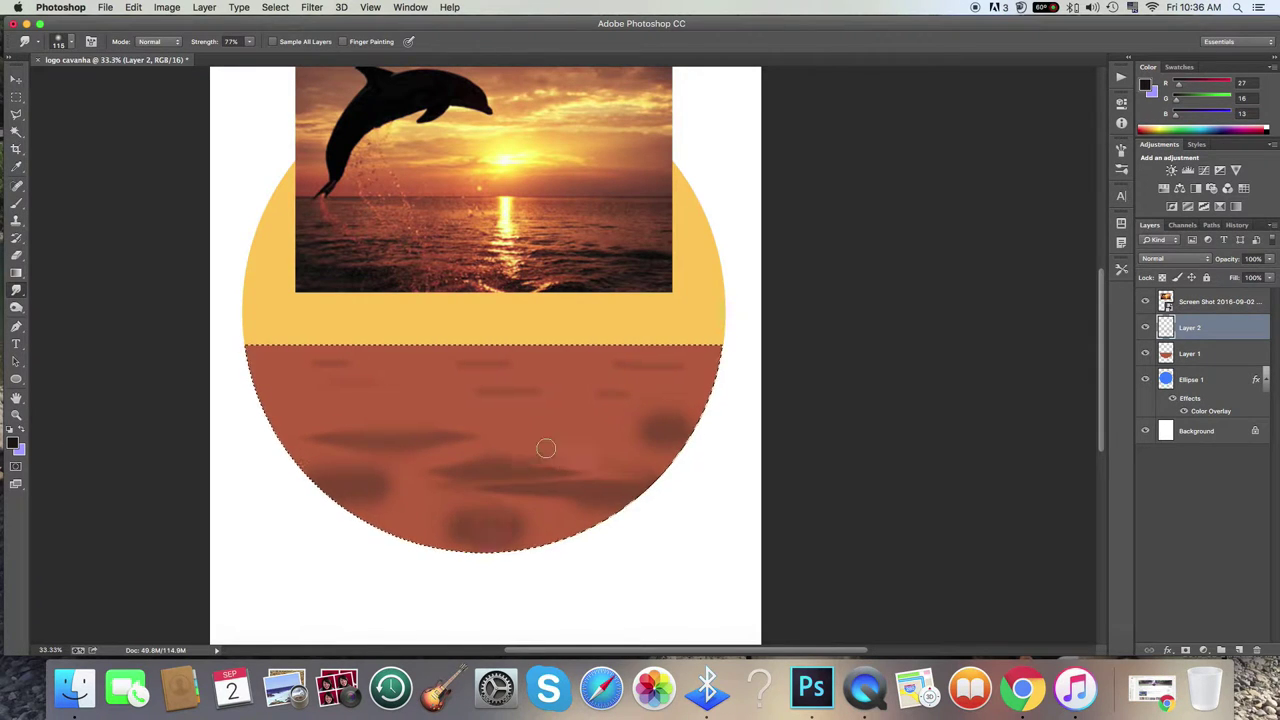
drag(675, 427, 545, 435)
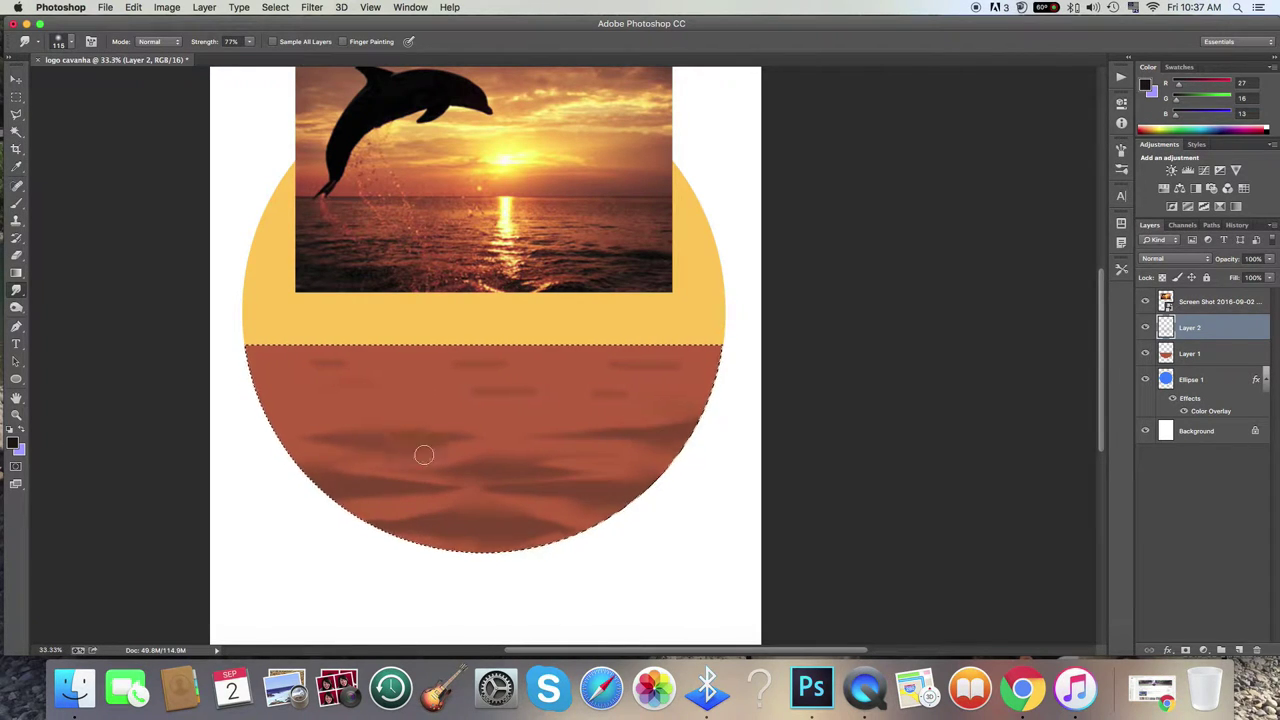
Lower the brush opacity to 9%, review the whole document, and add Layer 3.
key(e)
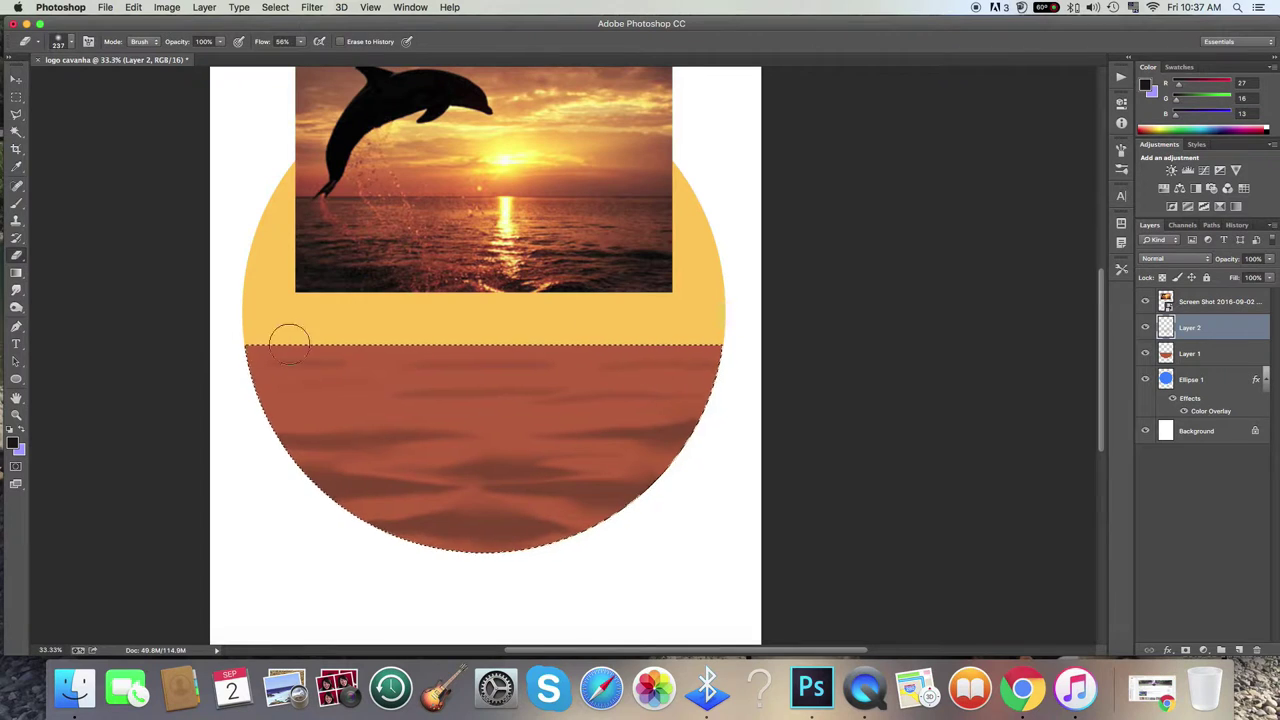
key(b)
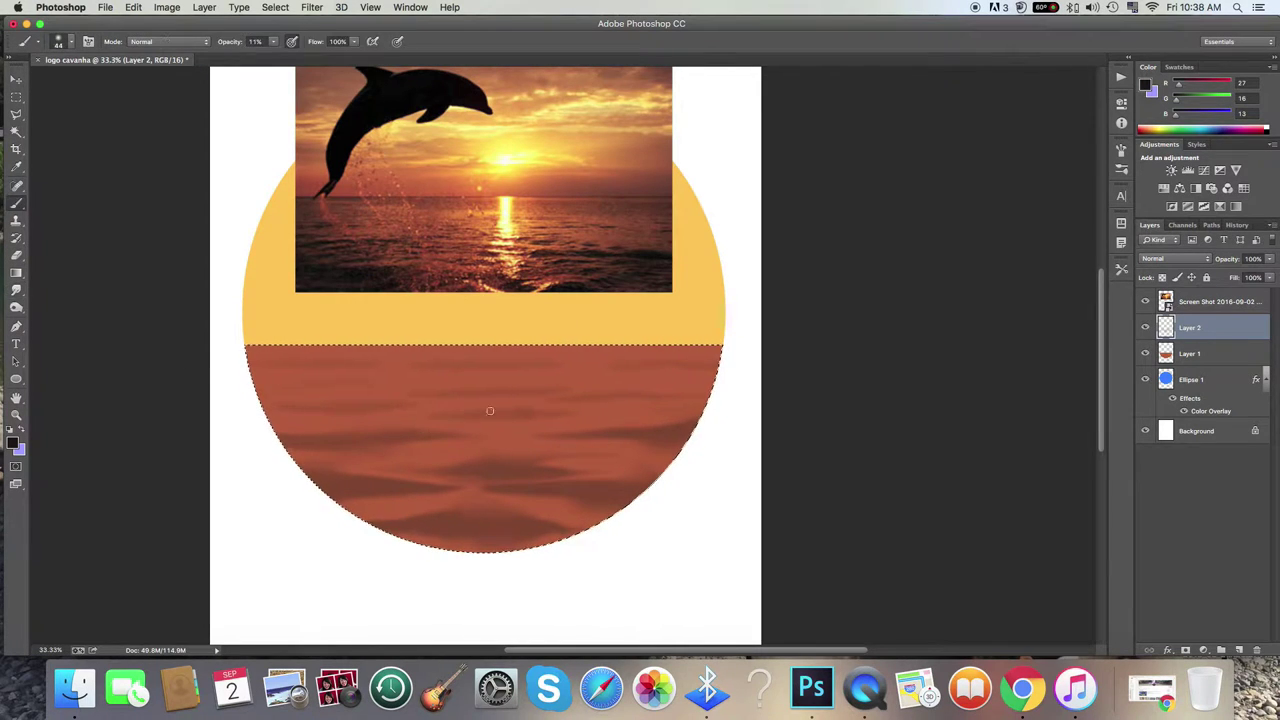
click(60, 41)
drag(273, 41, 269, 58)
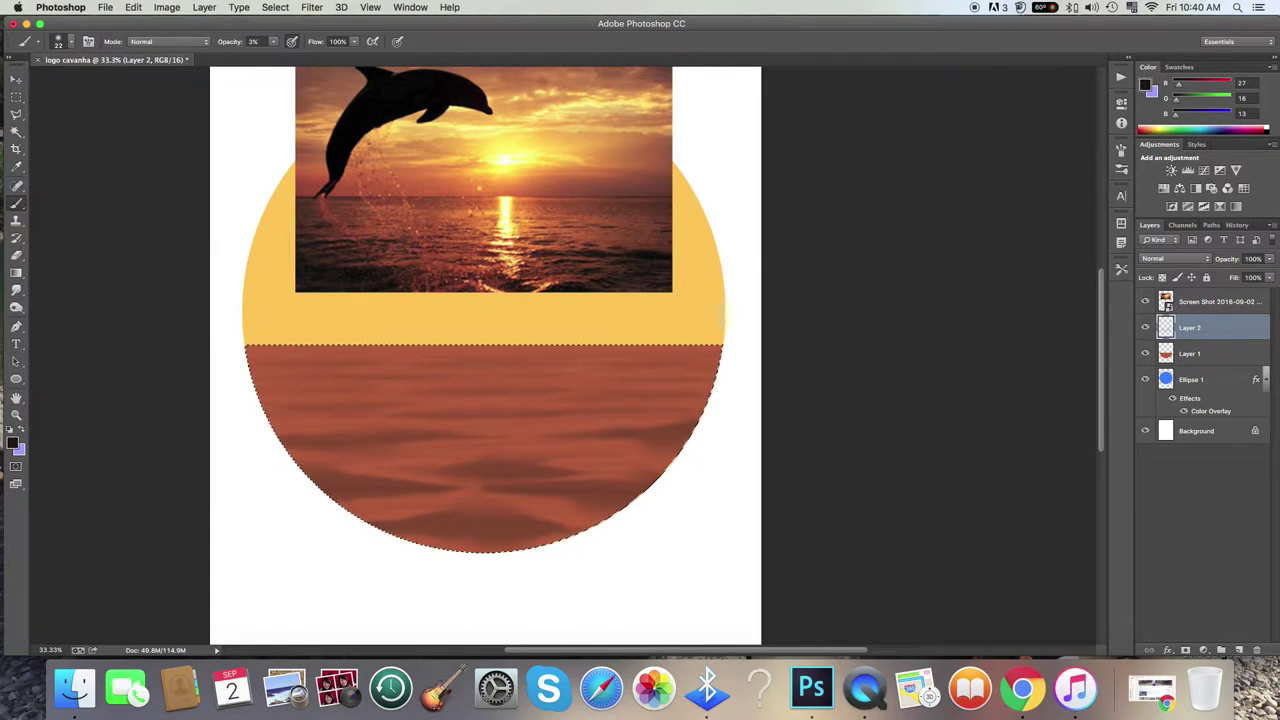
scroll(480, 360, right, 2)
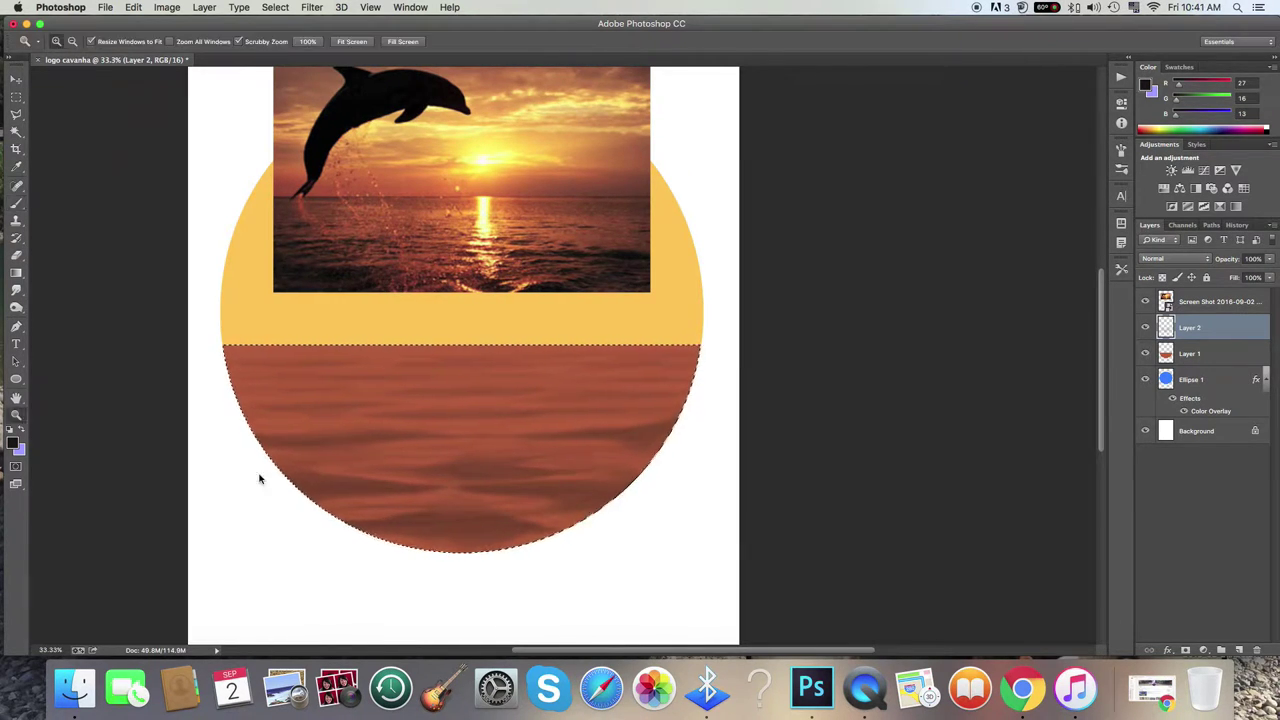
scroll(587, 491, up, 2)
scroll(236, 405, left, 10)
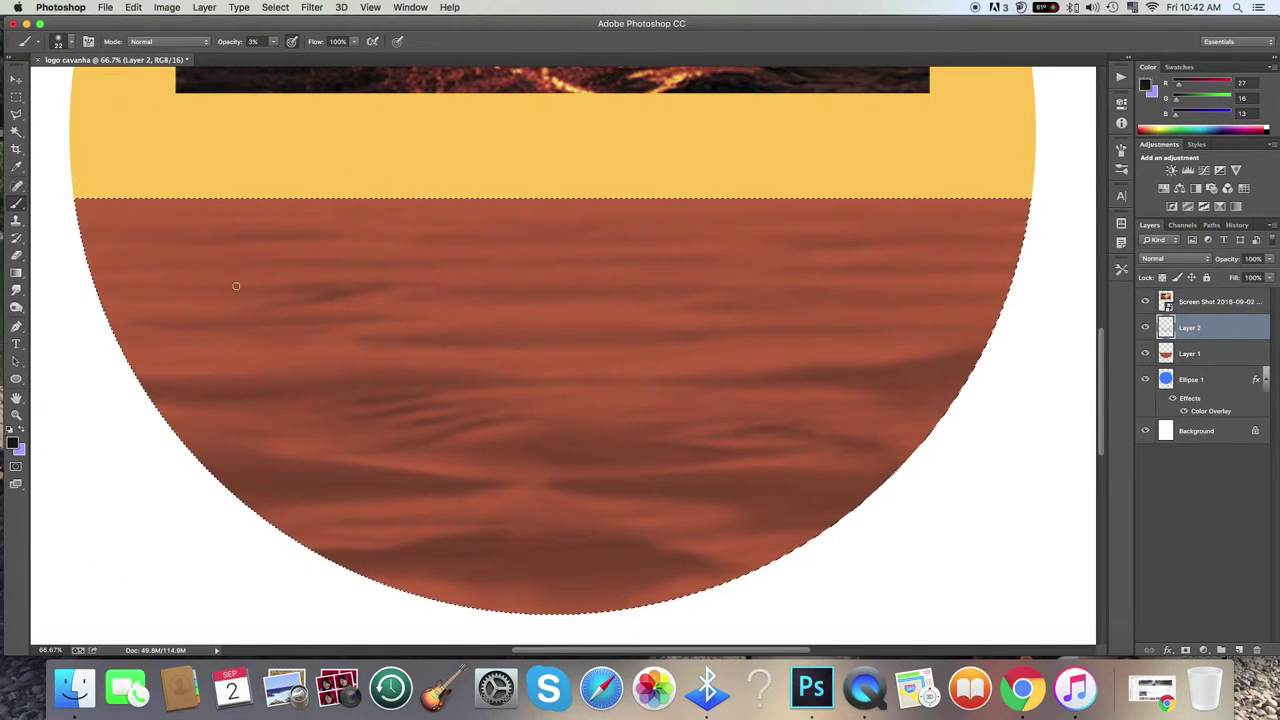
key(z)
scroll(407, 206, down, 4)
scroll(551, 435, up, 2)
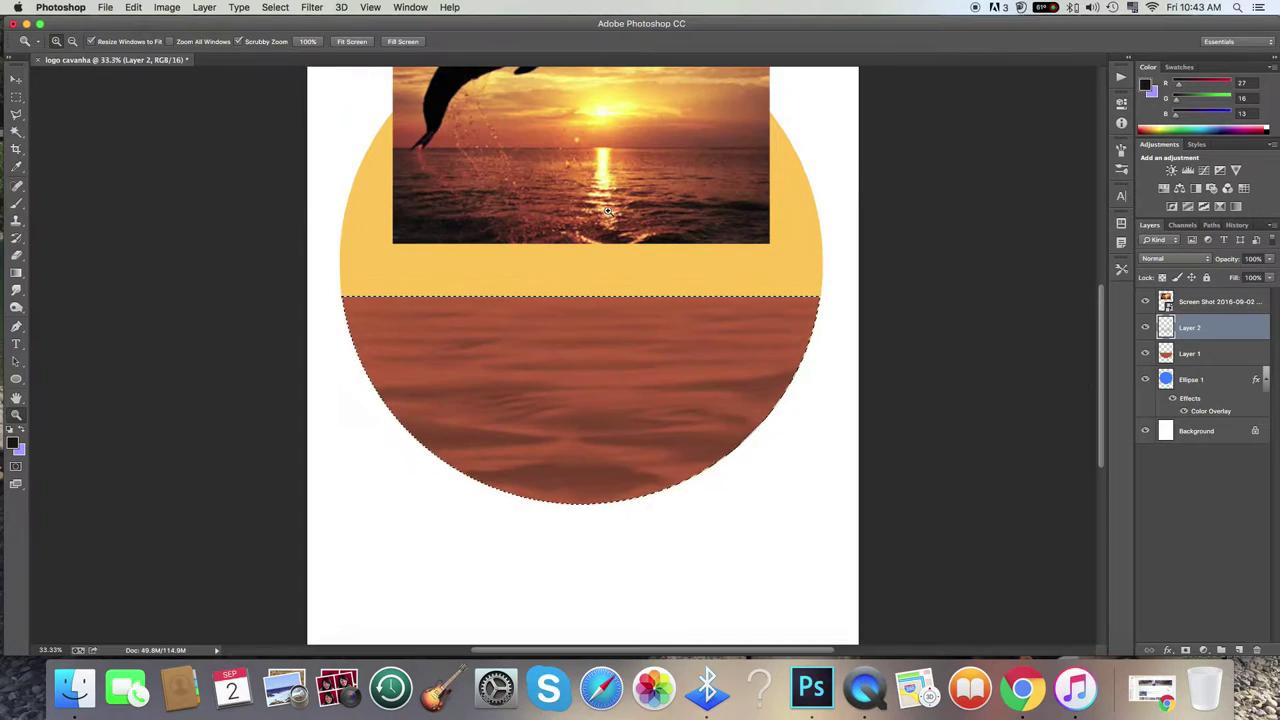
click(1238, 649)
text(ondas)
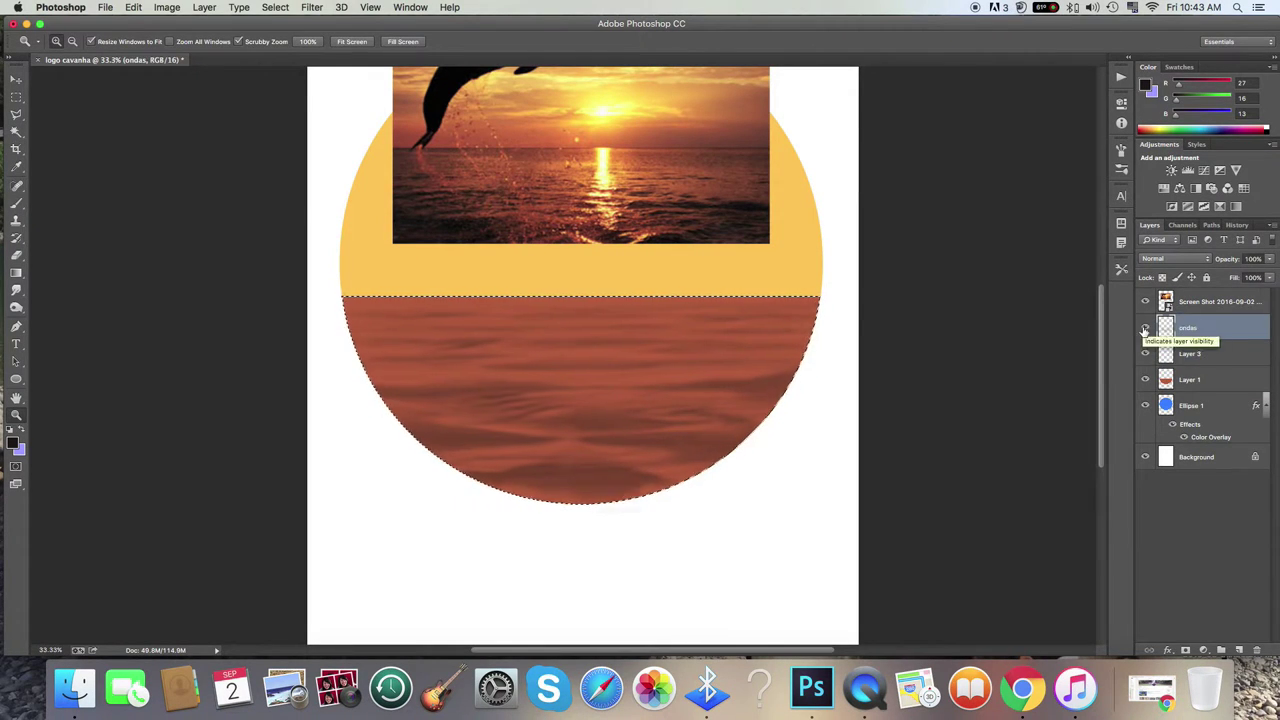
Move Layer 3 below ondas and darken the selected water with a soft brown brush.
drag(1189, 355, 1189, 362)
key(b)
click(13, 444)
click(1031, 374)
click(58, 41)
drag(380, 380, 714, 557)
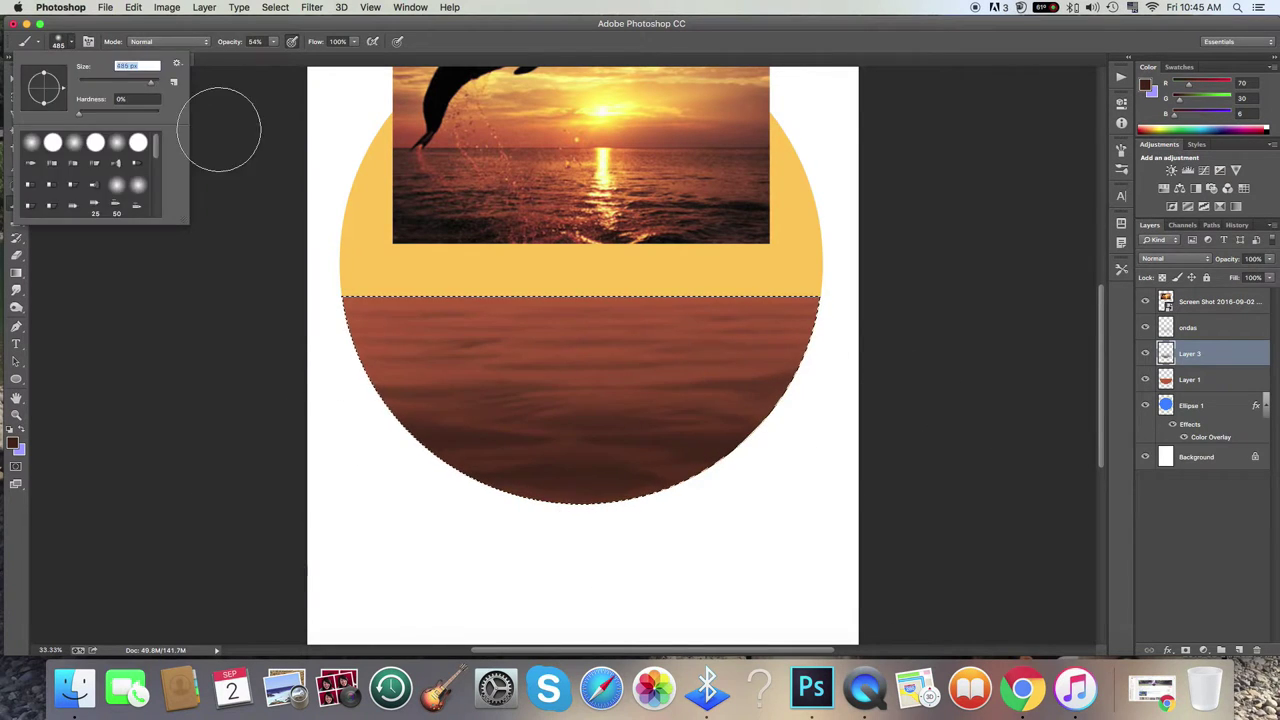
Duplicate the ondas ripple layer twice.
key(v)
click(1187, 330)
key(ctrl+j)
key(ctrl+j)
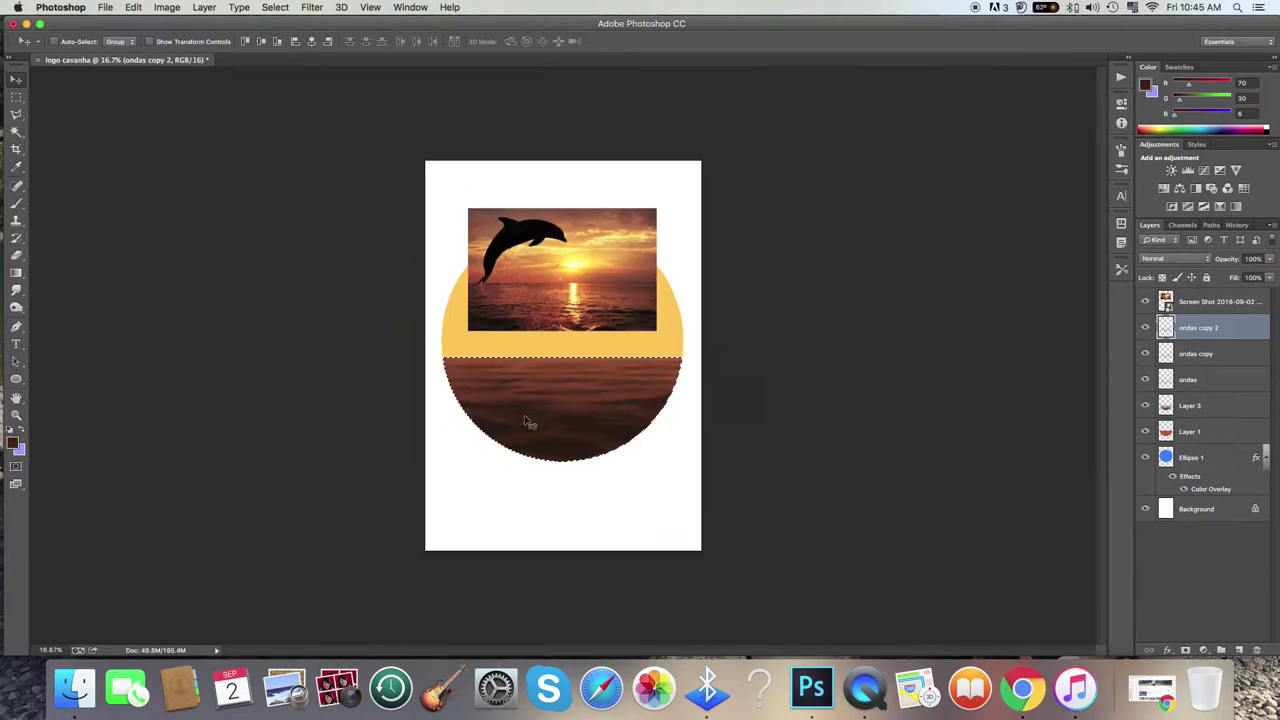
key(z)
alt+click(529, 423)
click(1190, 405)
Add a layer above Layer 3 and brush orange light onto the water.
click(1145, 405)
key(ctrl+shift+alt+n)
key(b)
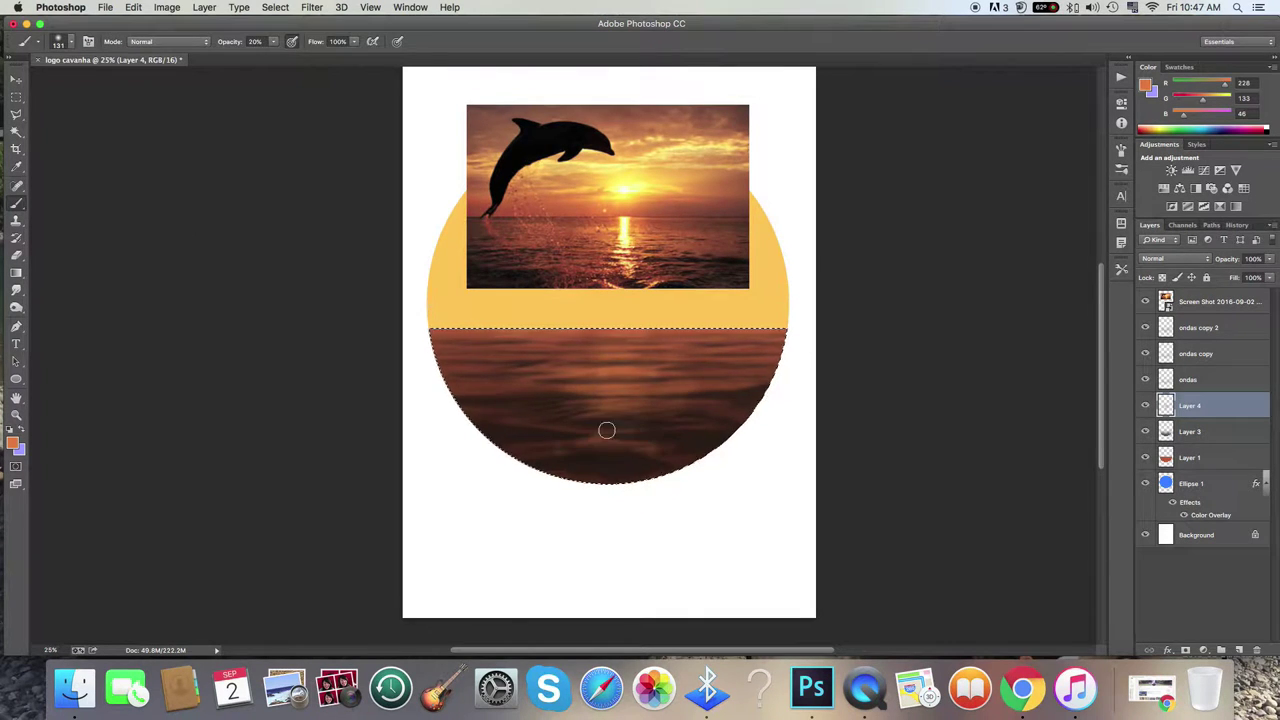
scroll(668, 413, up, 1)
drag(611, 404, 619, 354)
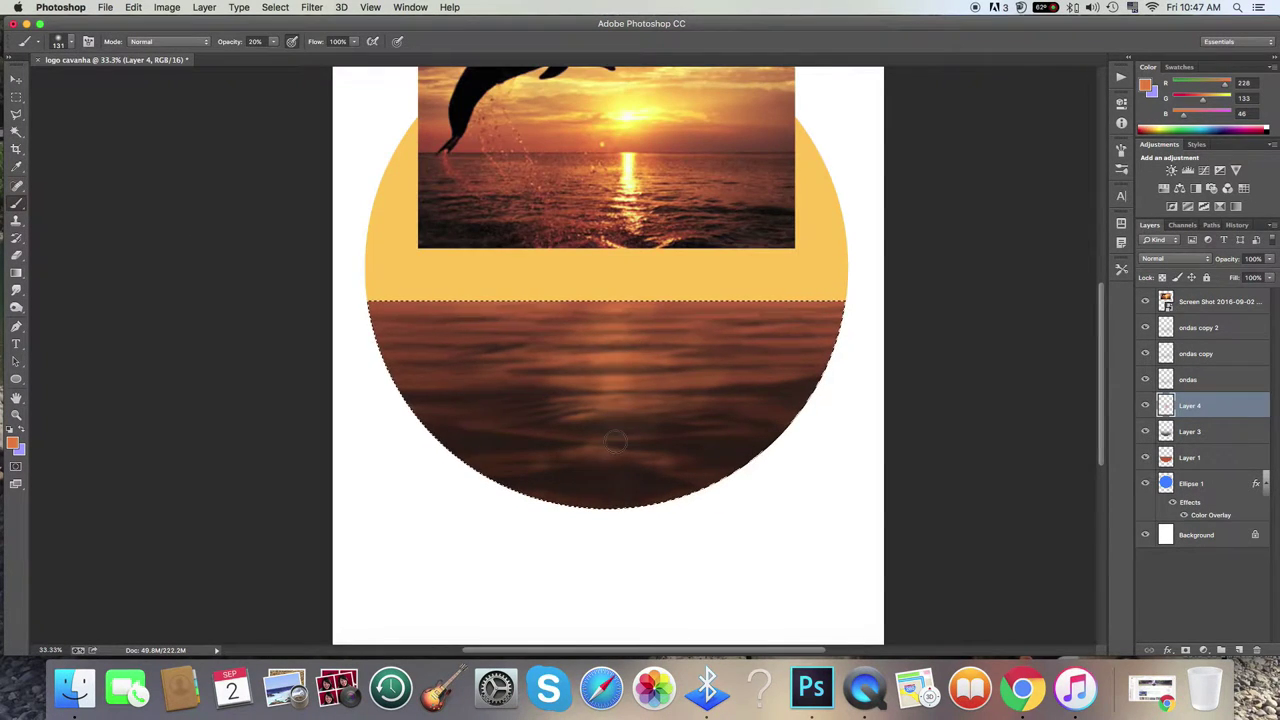
drag(615, 441, 640, 374)
scroll(650, 225, down, 2)
Merge Layers 4, 3 and 1 into one layer.
key(v)
shift+click(1200, 457)
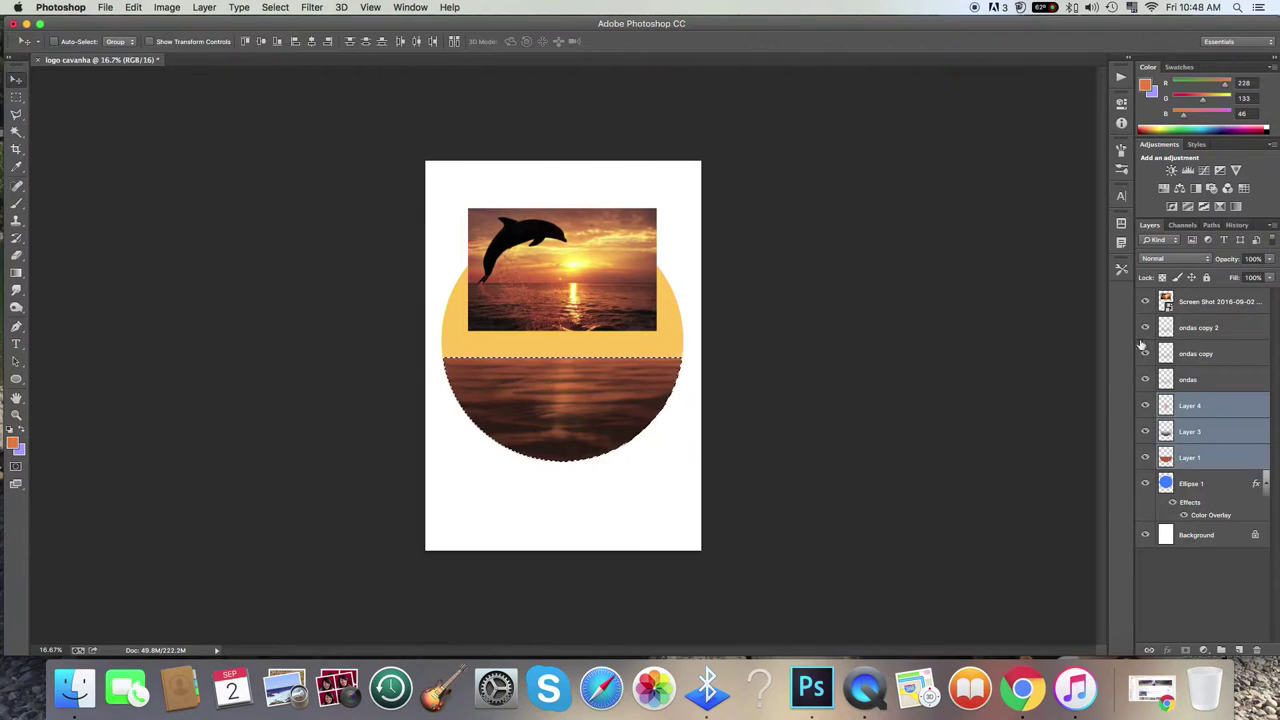
right_click(1195, 431)
click(1100, 370)
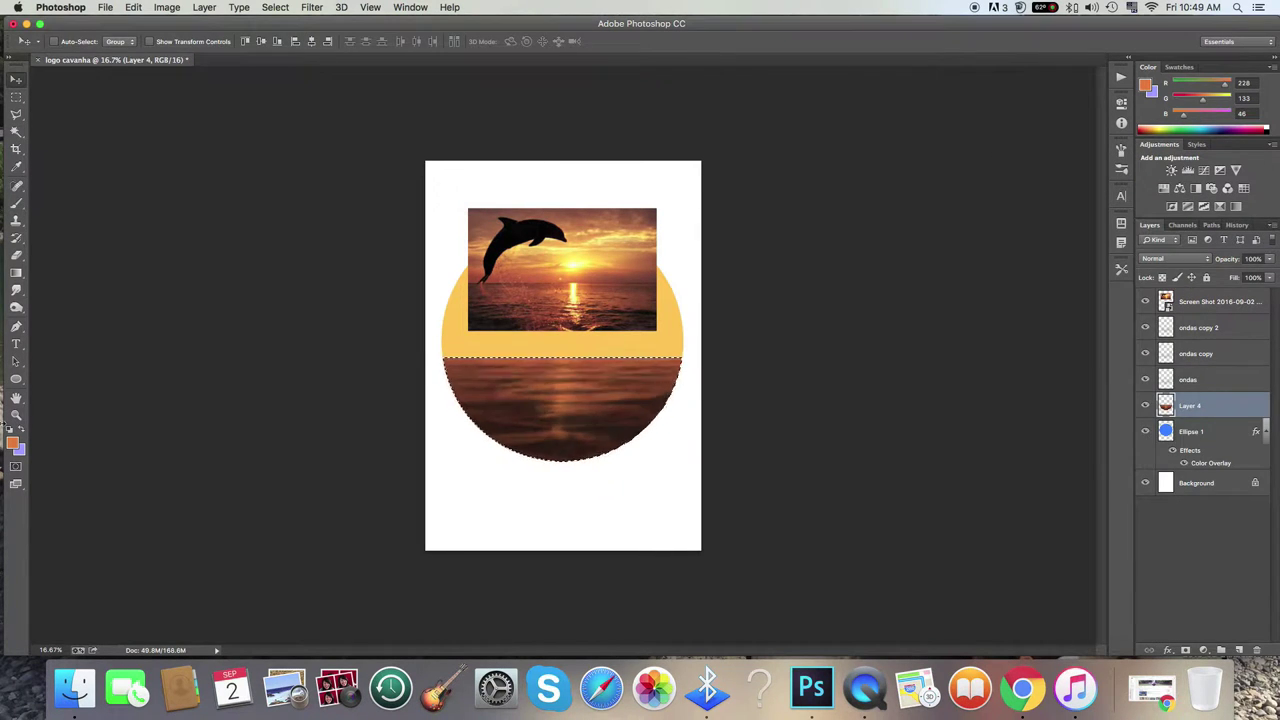
Set up Dodge on Highlights with size 135 and 23% exposure.
key(ctrl+plus)
click(16, 290)
click(16, 307)
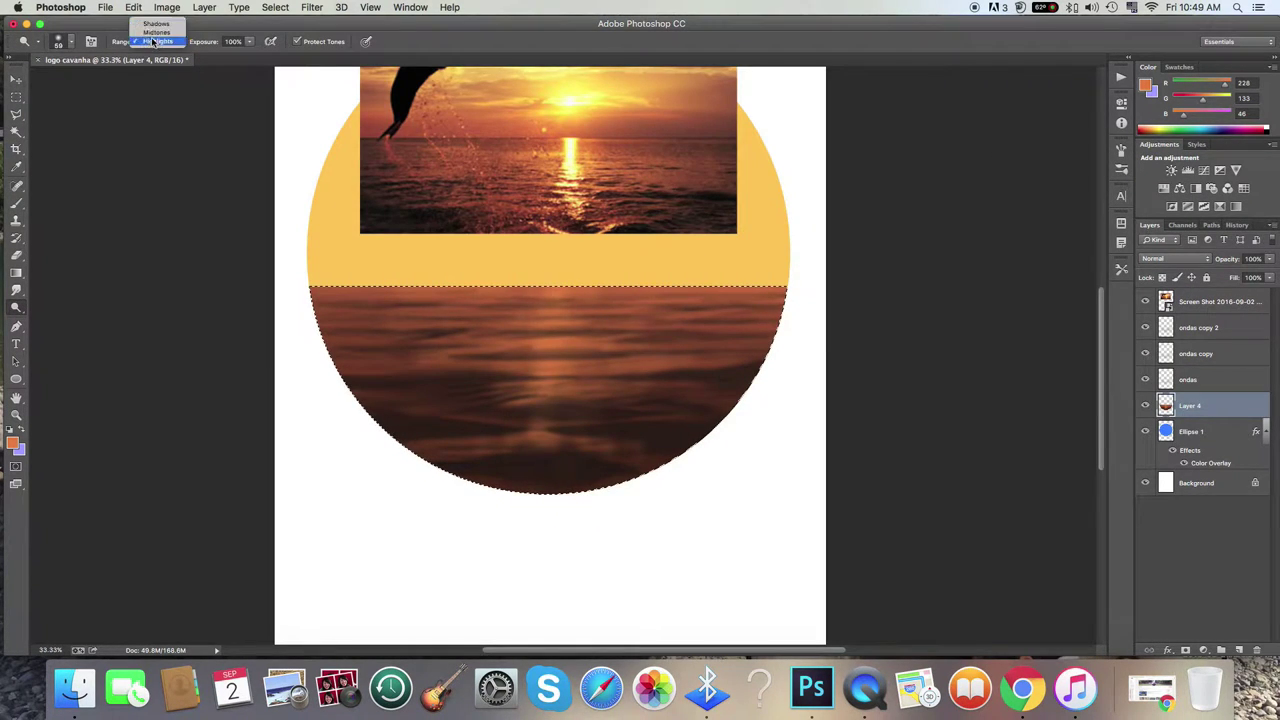
click(58, 41)
text(135)
key(Return)
key(2)
key(3)
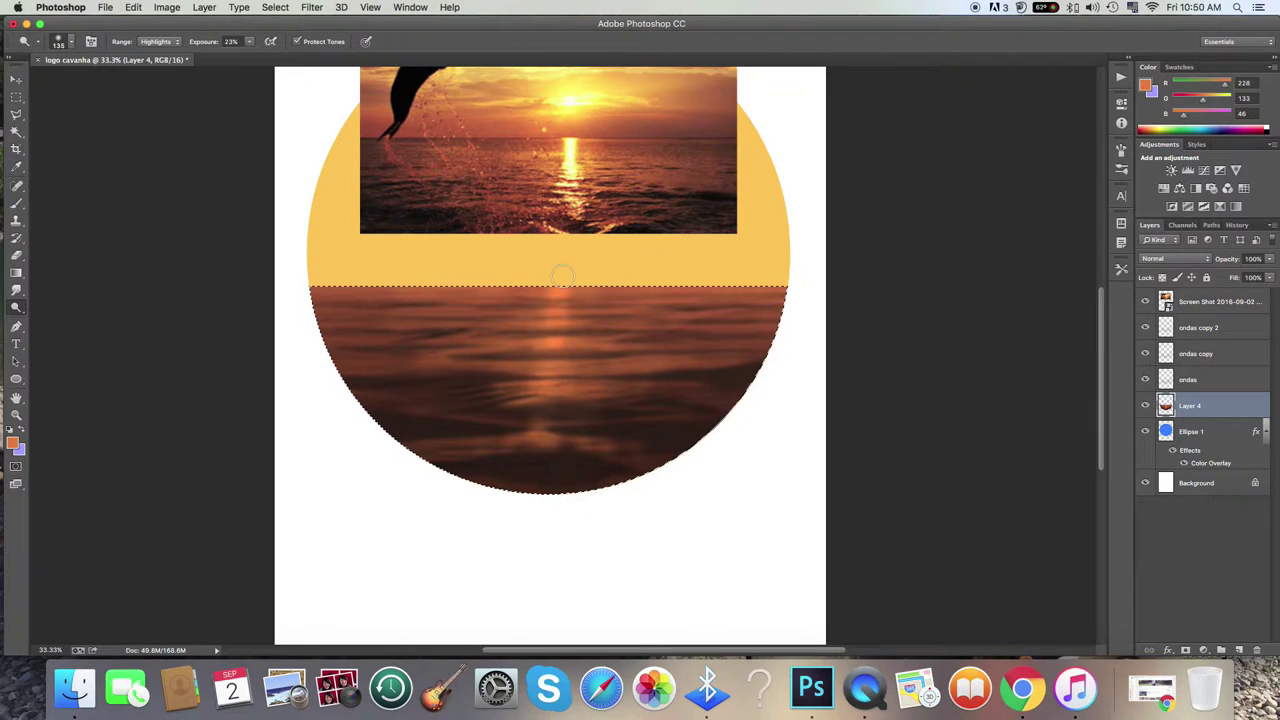
On a new layer, paint a light sun streak and brighten the reflection beside it.
key(ctrl+shift+alt+n)
key(b)
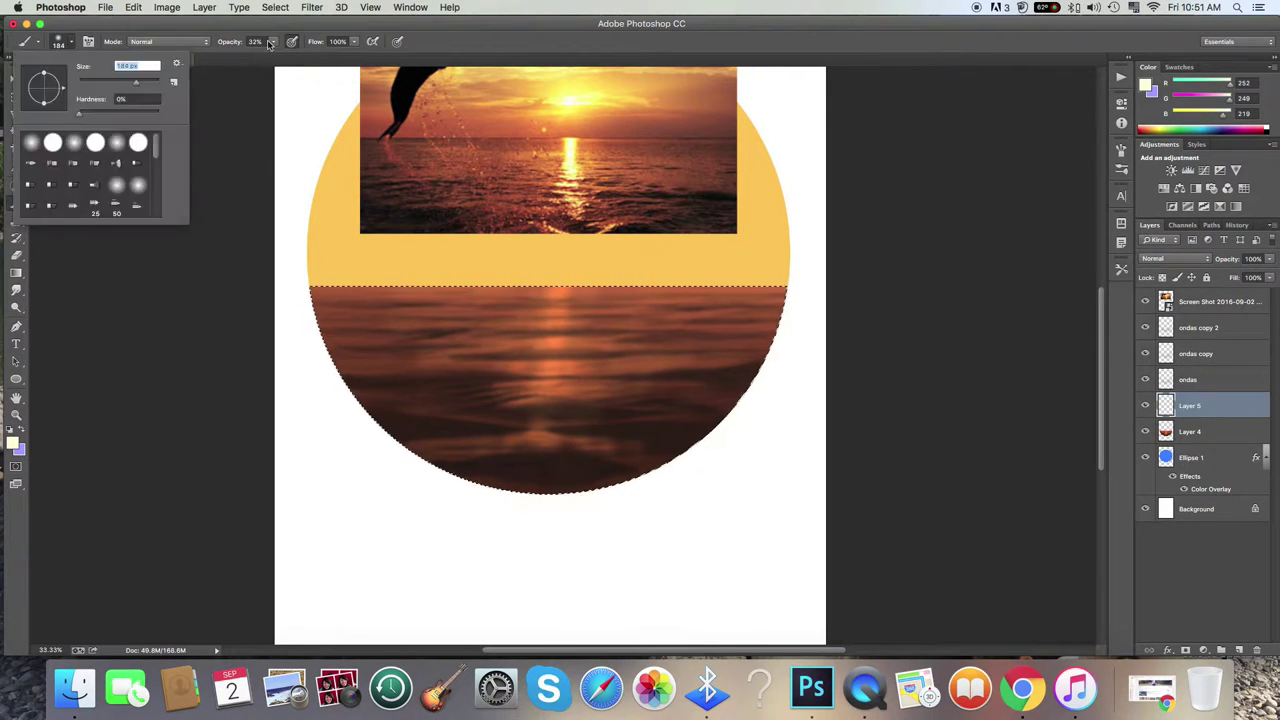
drag(556, 295, 556, 330)
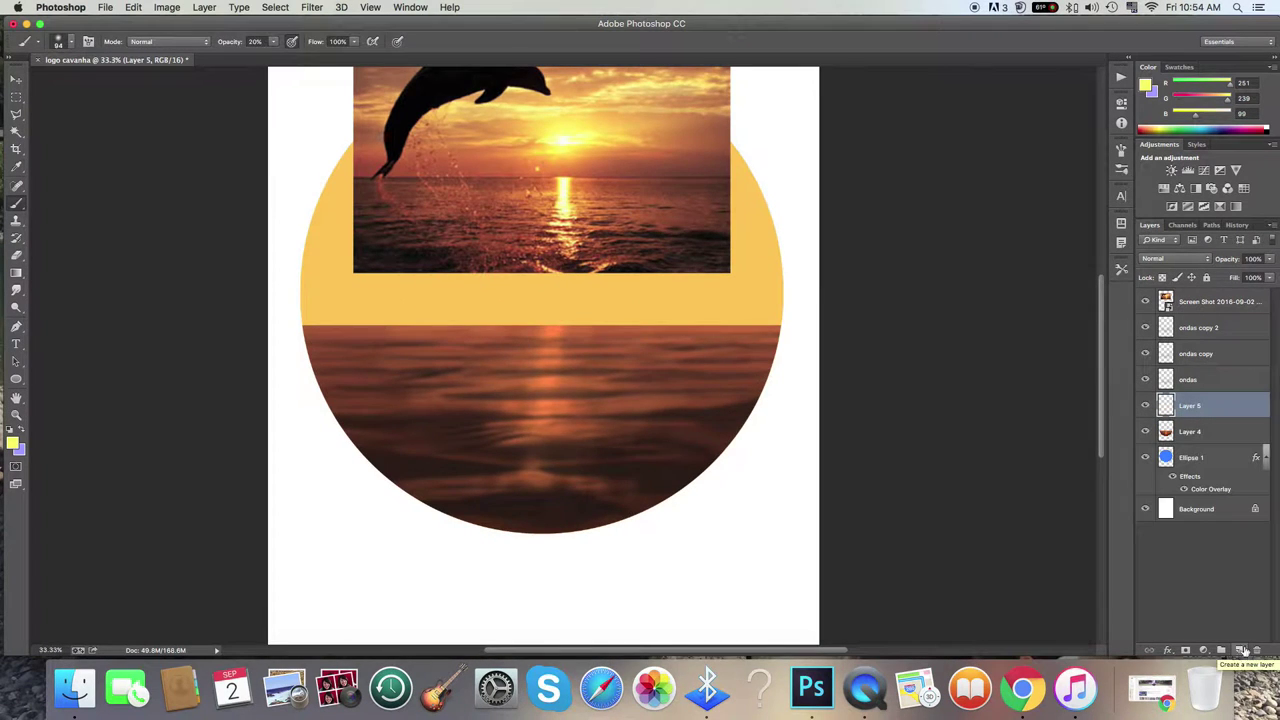
drag(549, 357, 365, 380)
Smudge the light streak across the lower water at 65% strength.
key(r)
drag(710, 500, 450, 485)
key(6)
key(5)
drag(657, 486, 508, 463)
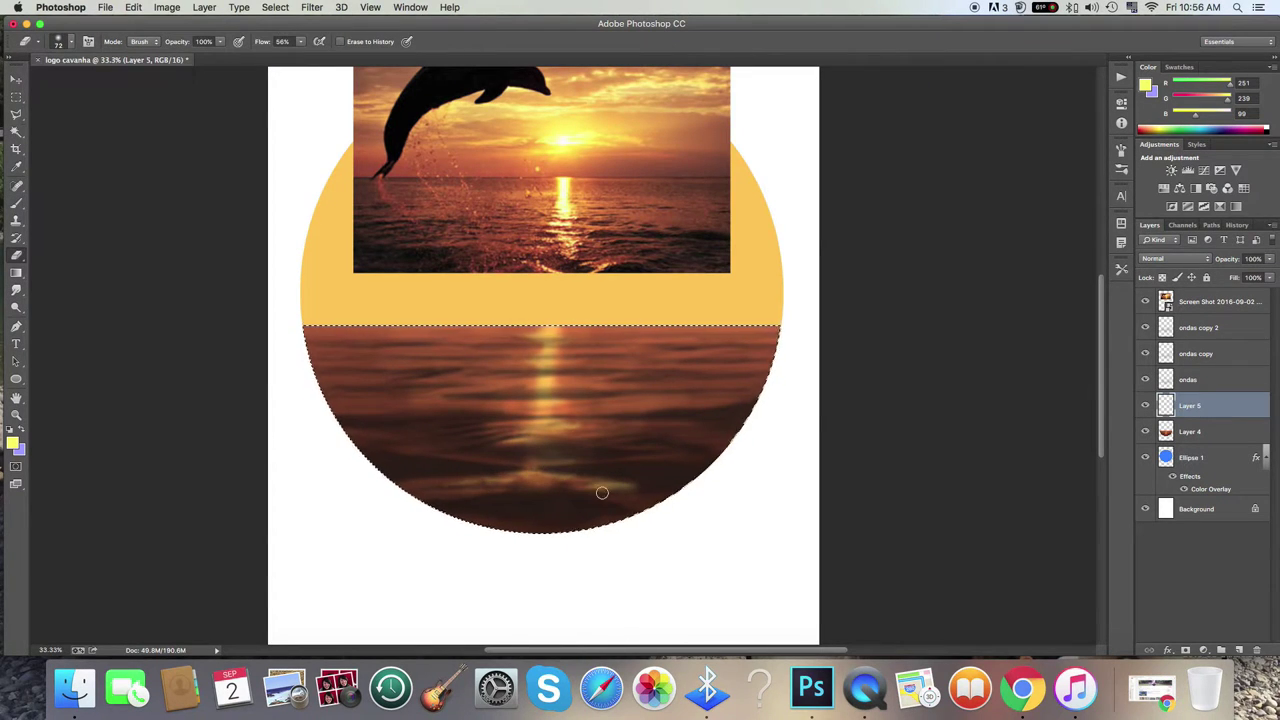
Duplicate Layer 5 and blend the reflection copy as Overlay at 72%.
key(z)
alt+click(533, 372)
right_click(1200, 405)
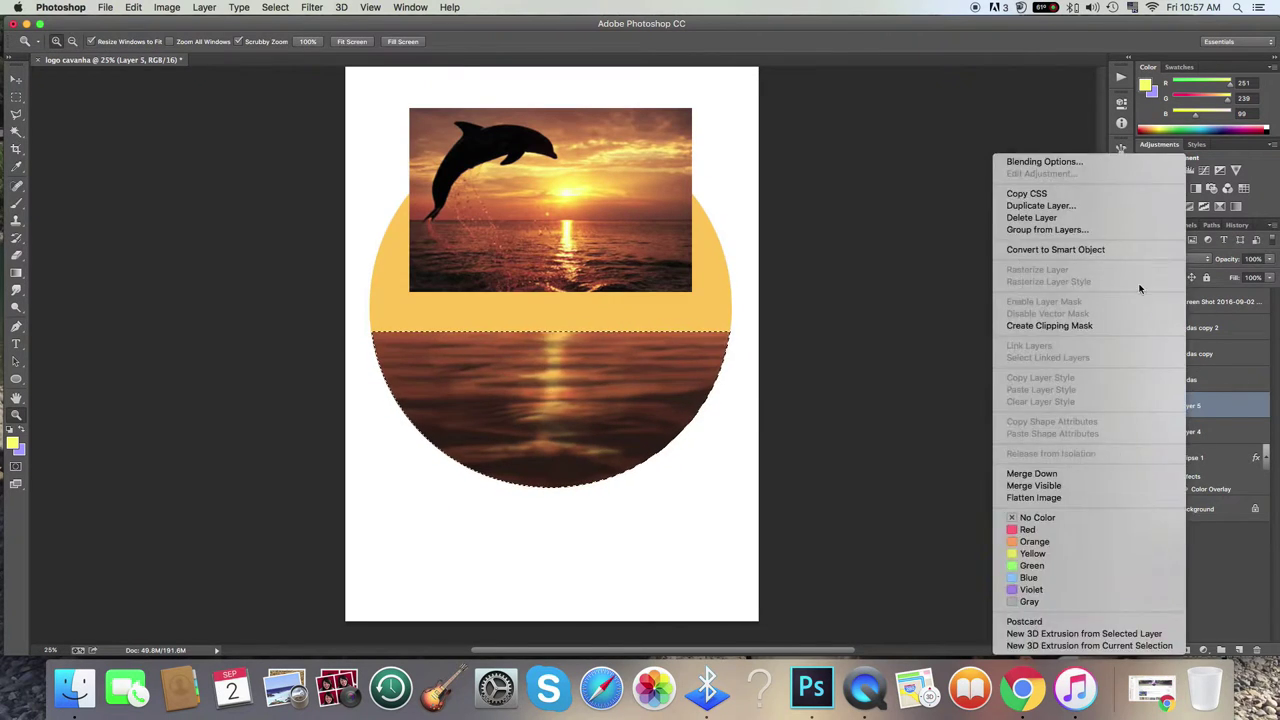
click(1040, 189)
key(Return)
right_click(1143, 403)
click(1145, 410)
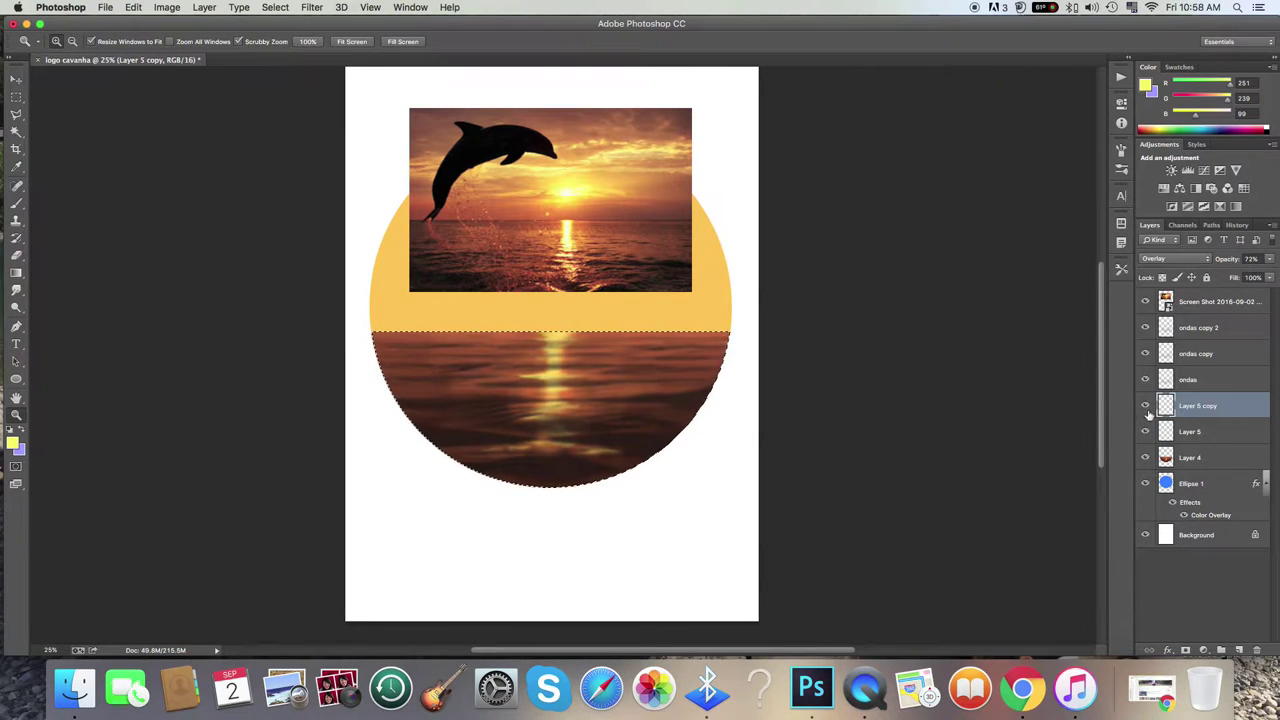
Group the ocean layers from the top wave layer down to Layer 4.
key(v)
key(super+minus)
key(super+minus)
click(1200, 327)
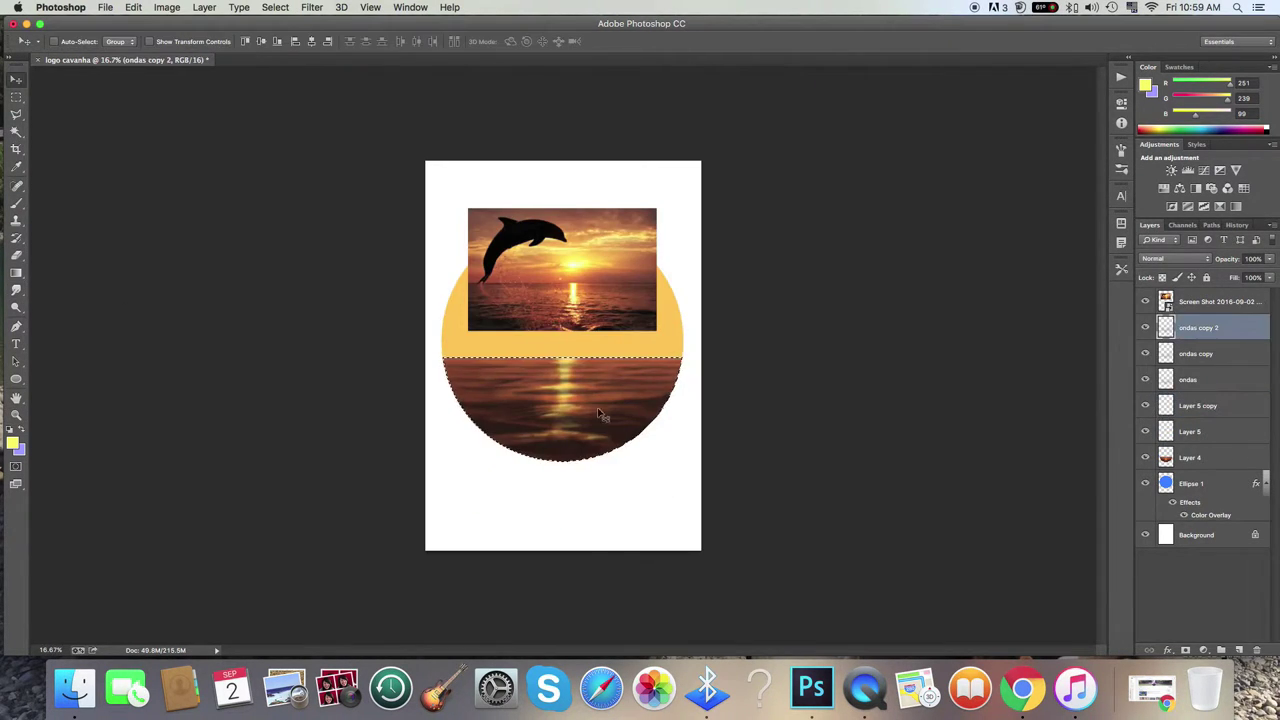
shift+click(1200, 457)
key(super+g)
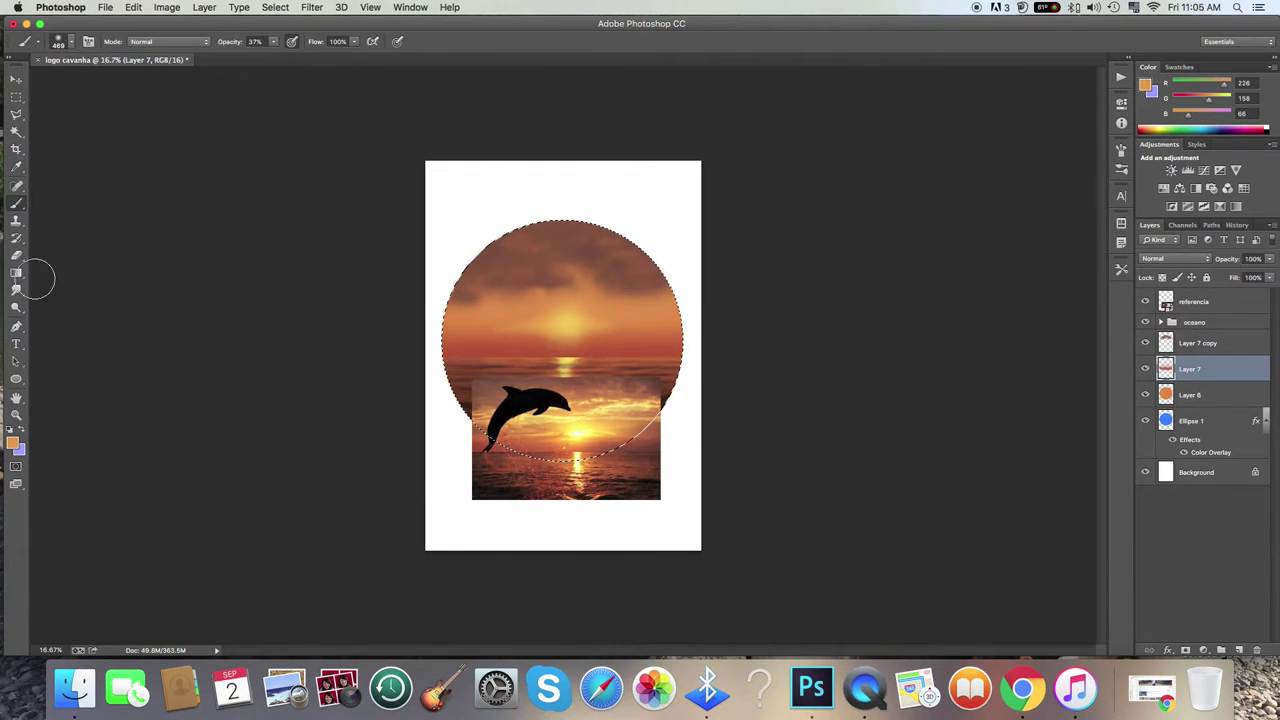
Smudge the clouds near the sun into a band across the sky.
drag(538, 304, 488, 308)
key(r)
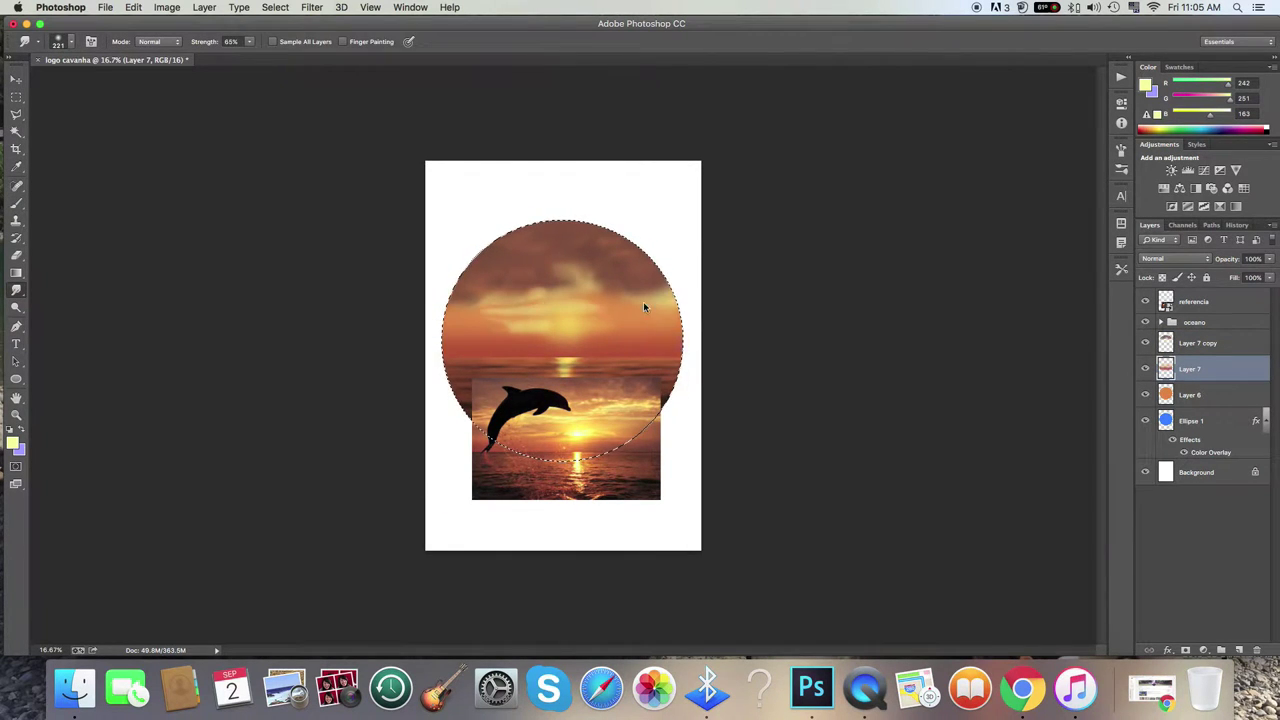
drag(679, 320, 694, 320)
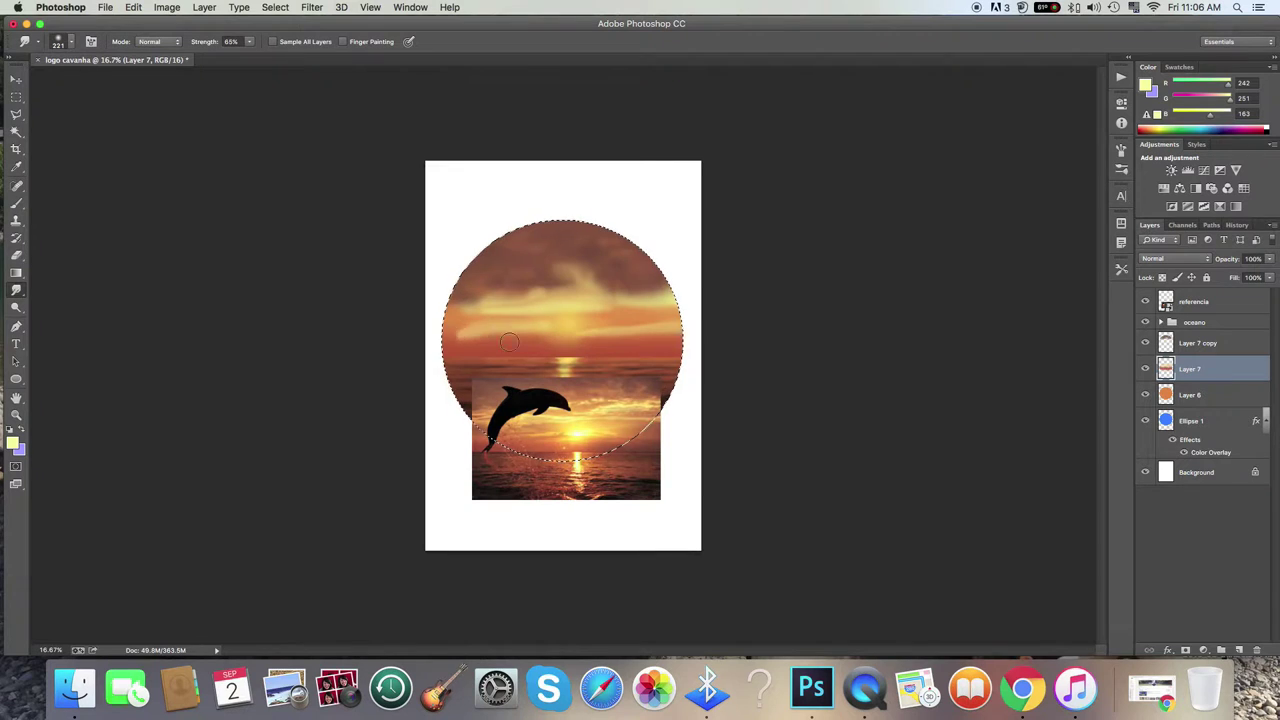
Dab saturated yellow and orange tones into the sky at 13% opacity.
key(b)
click(12, 443)
click(1034, 468)
click(58, 41)
key(Return)
key(1)
key(3)
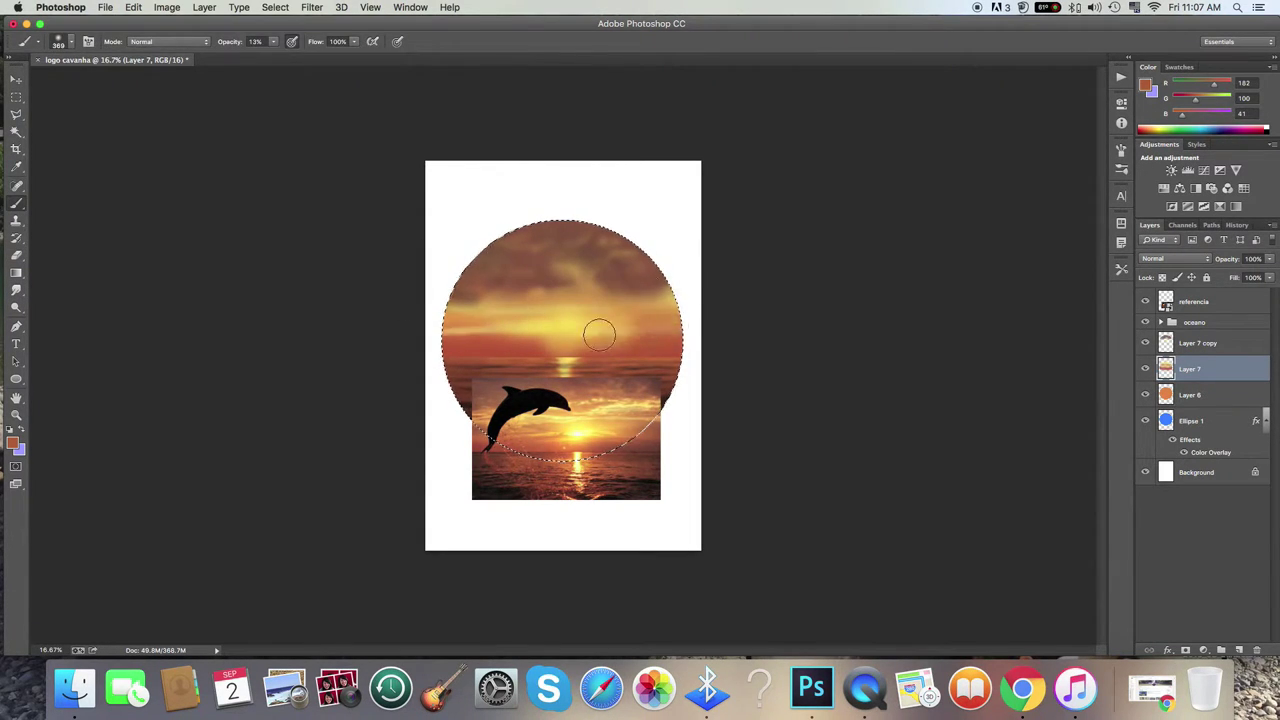
alt+click(572, 366)
Dodge the glow around the sun with a smaller brush at 12% exposure.
key(o)
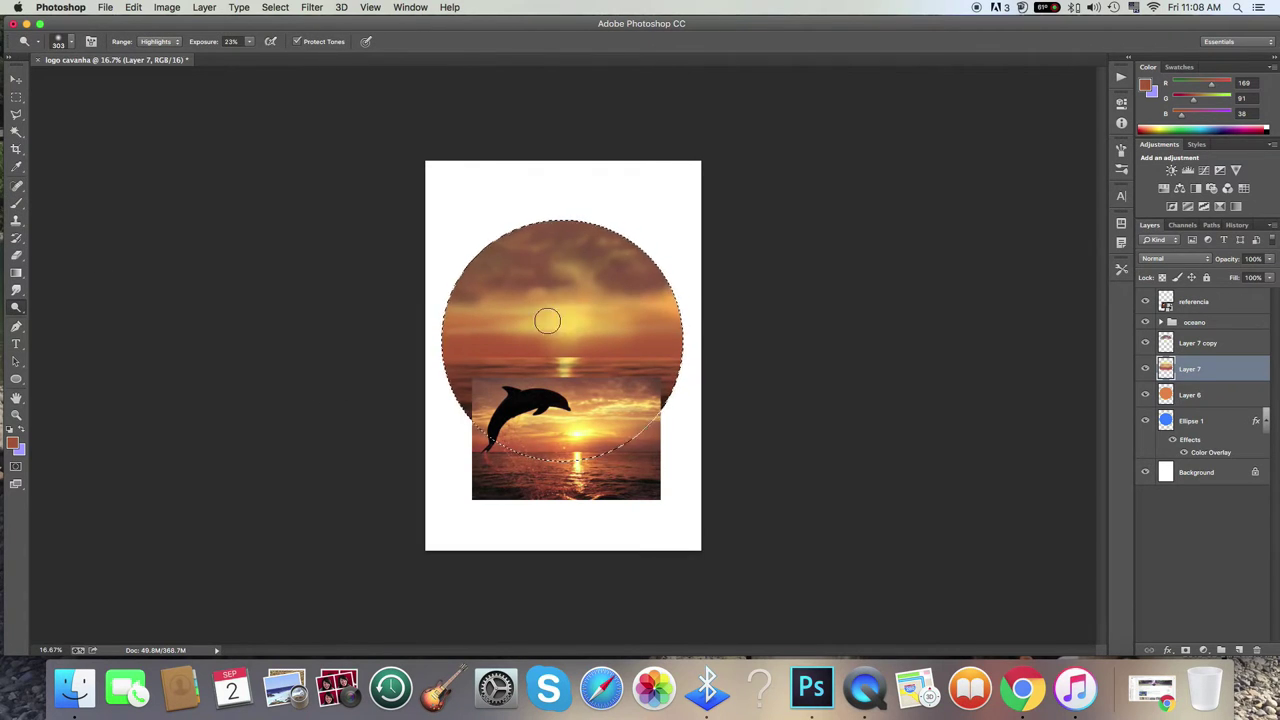
drag(547, 320, 526, 320)
key(1)
key(2)
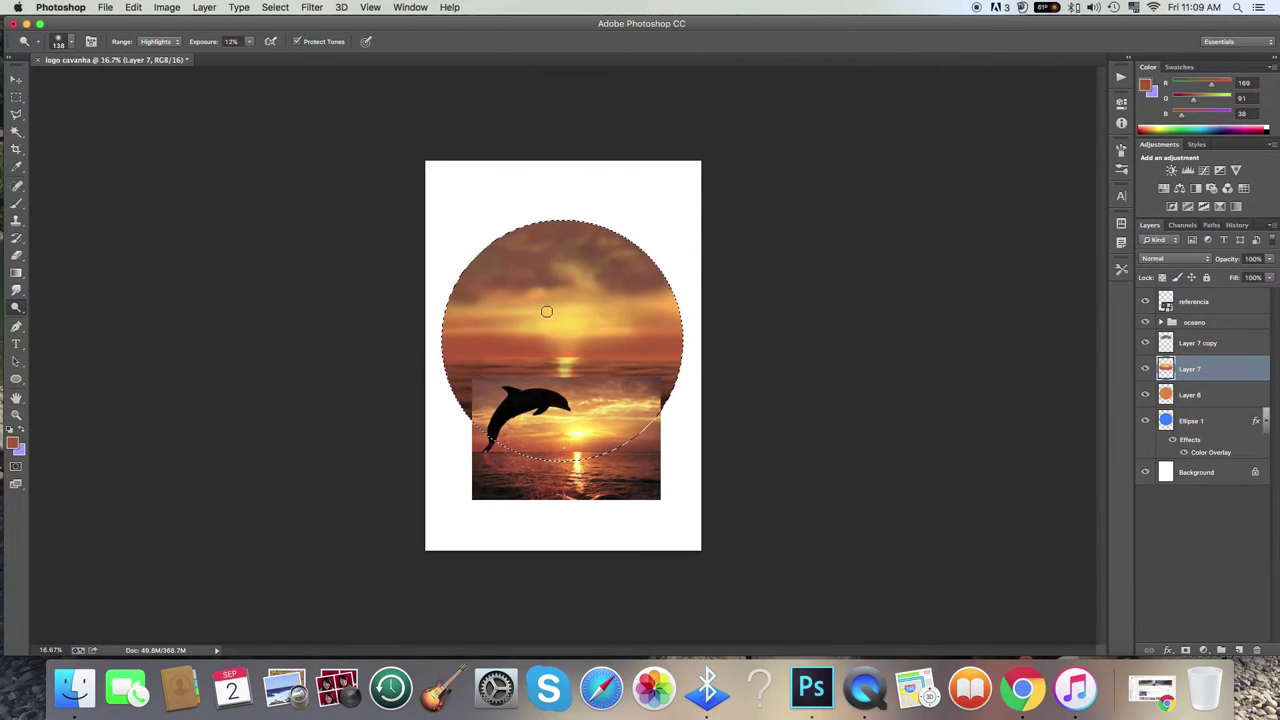
Add Layer 8 above Layer 7 and zoom to 33.3% on the sky.
key(b)
key(ctrl+shift+alt+n)
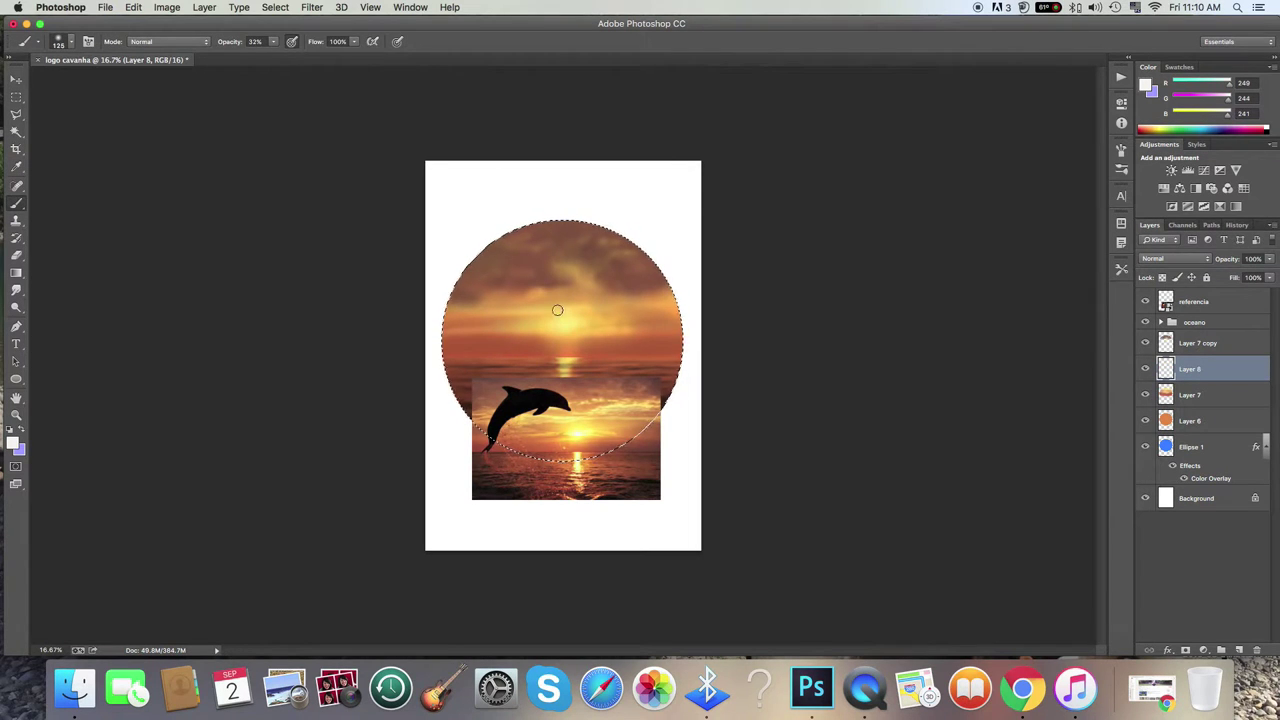
key(Escape)
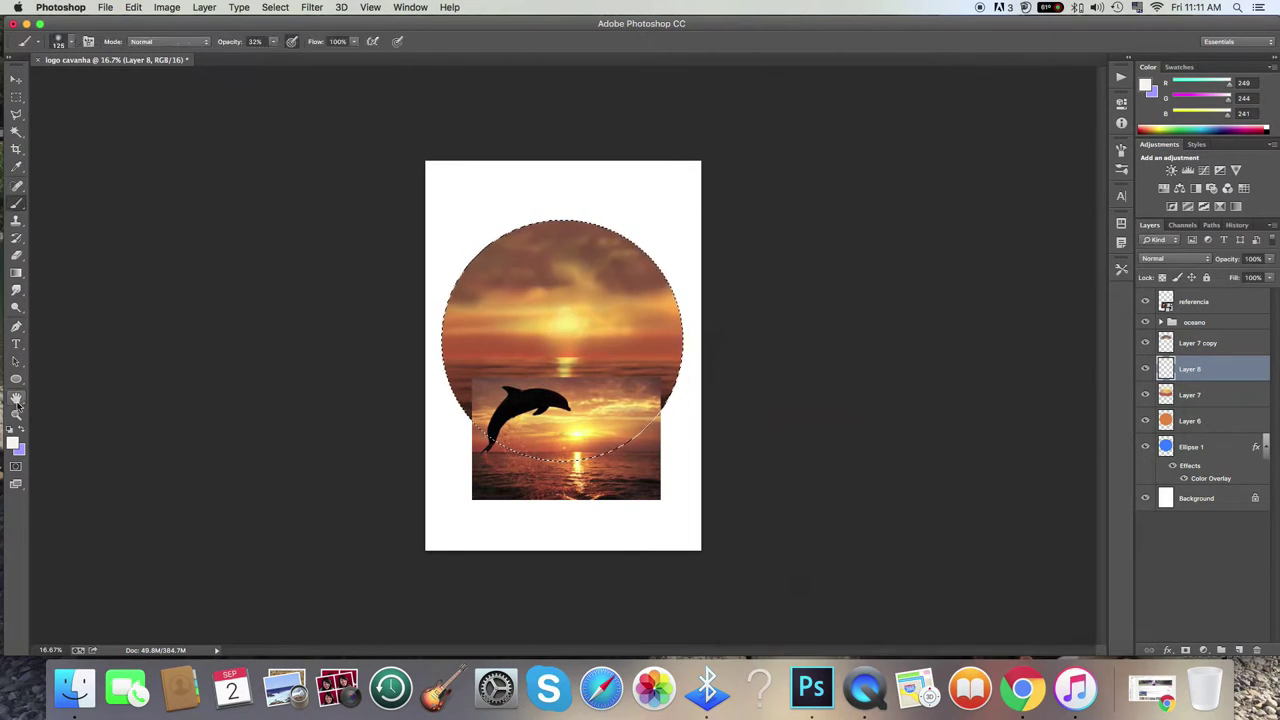
key(ctrl+equal)
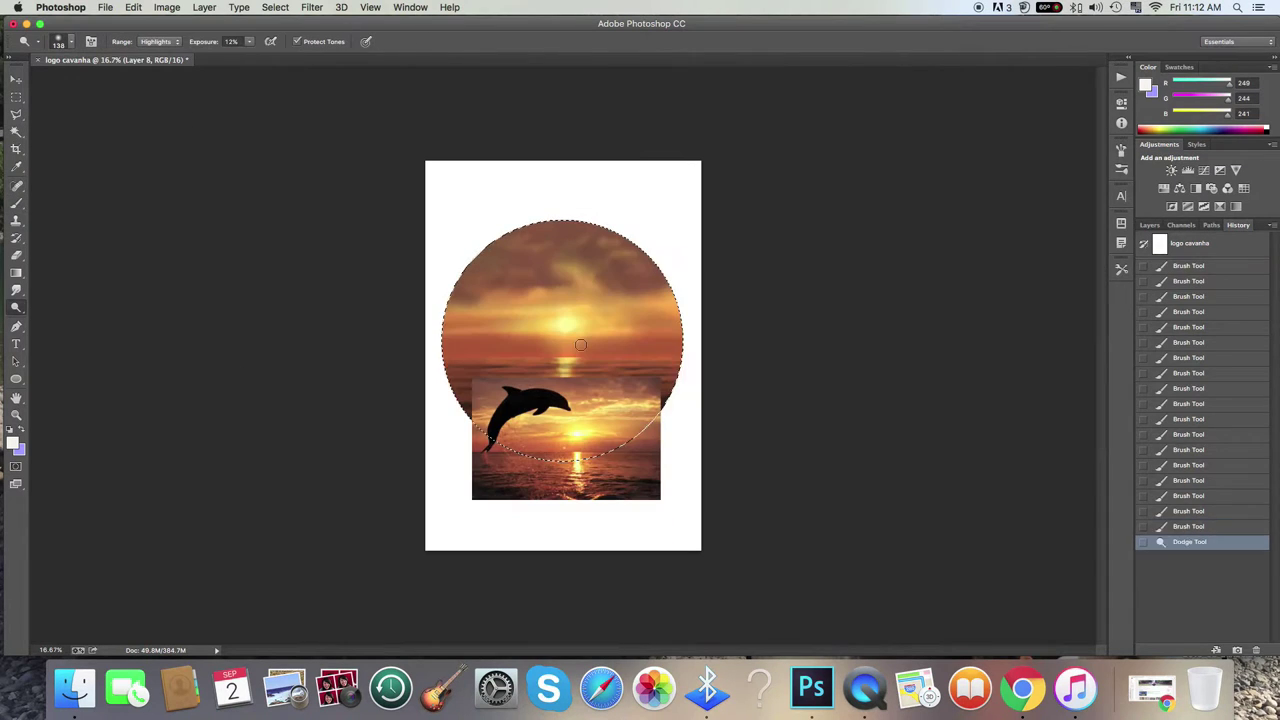
Lighten the painting with Dodge and set the smudge size to 148 while zooming on the circle.
key(F7)
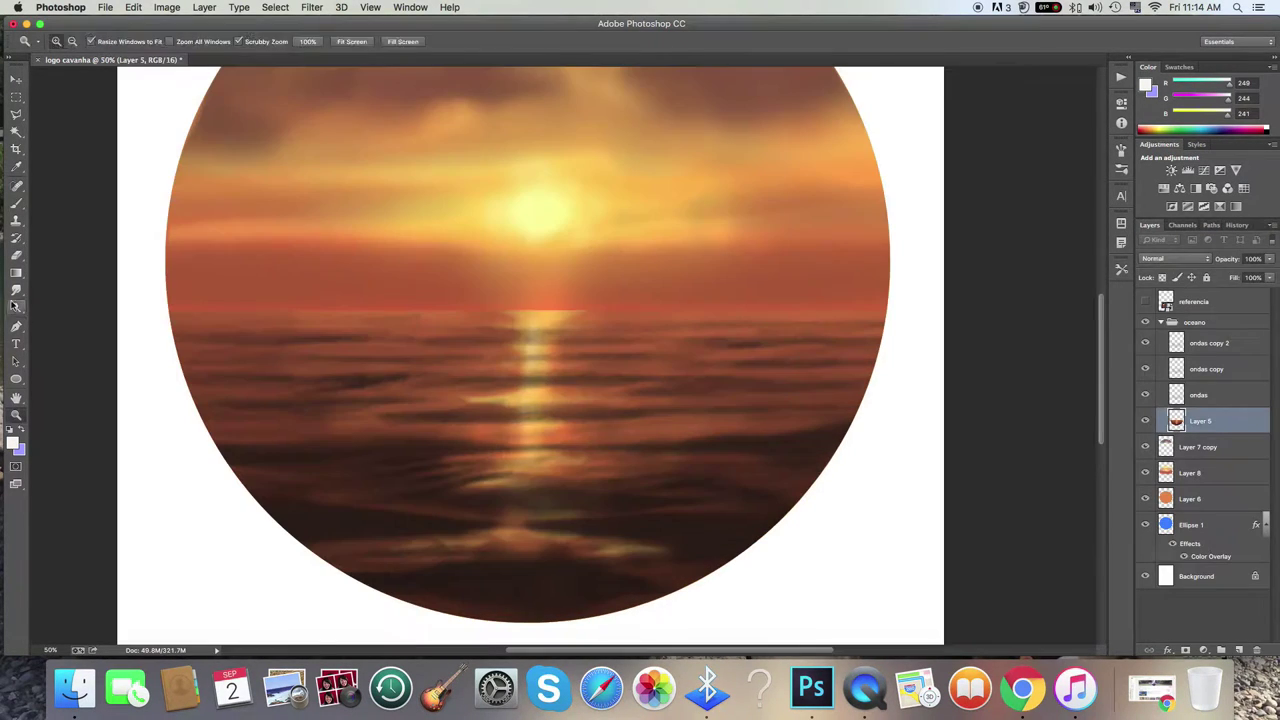
click(15, 306)
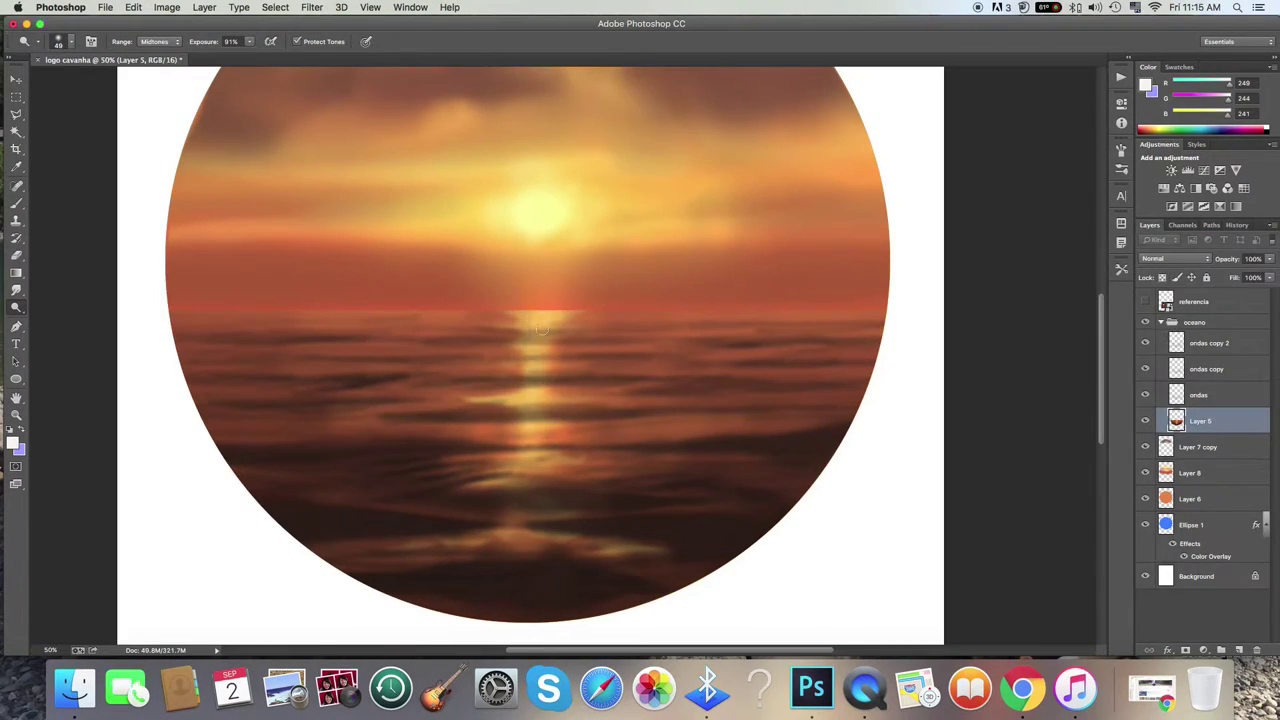
key(super+minus)
key(super+minus)
key(super+minus)
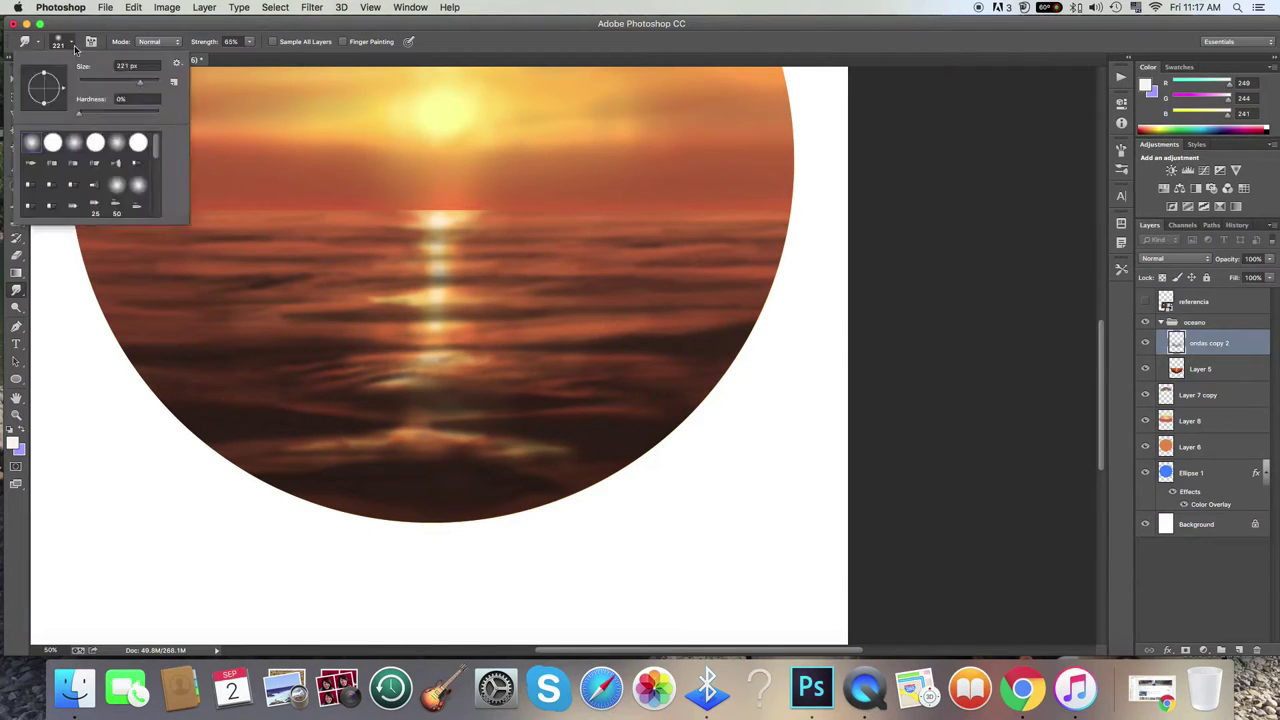
click(74, 48)
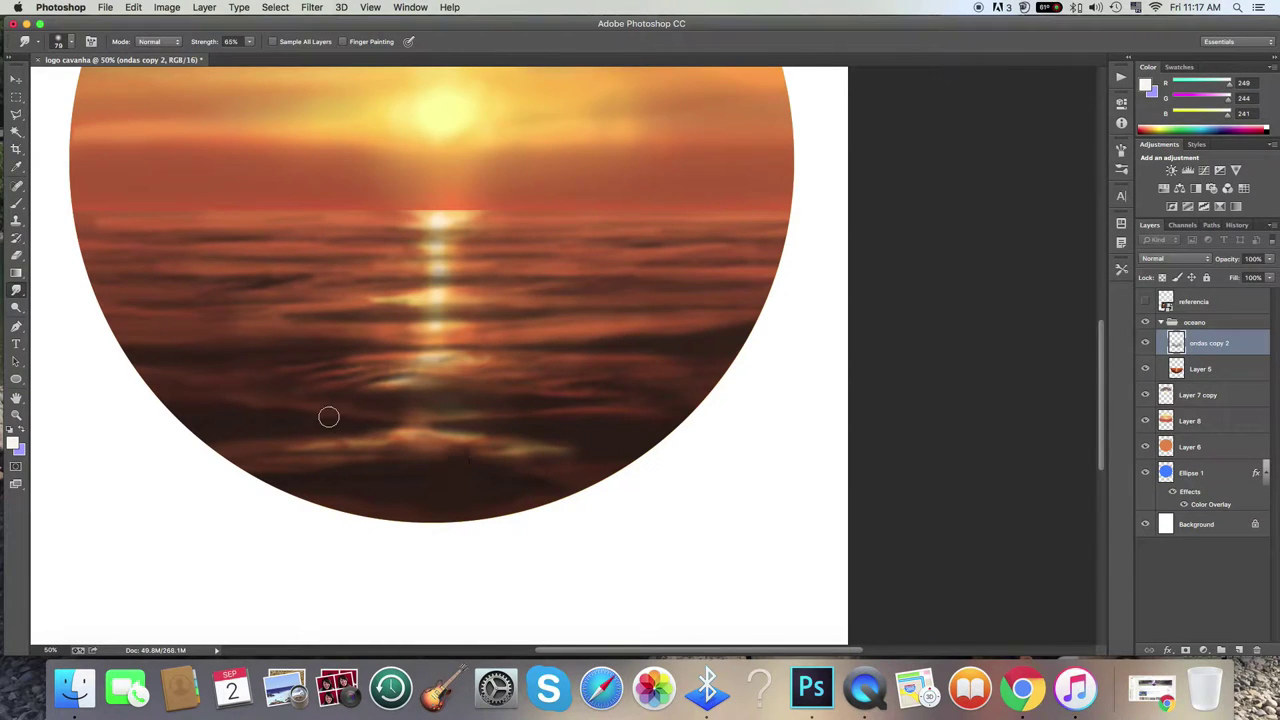
key(ctrl+minus)
key(ctrl+minus)
key(ctrl+minus)
key(ctrl+plus)
key(ctrl+plus)
key(ctrl+plus)
key(ctrl+minus)
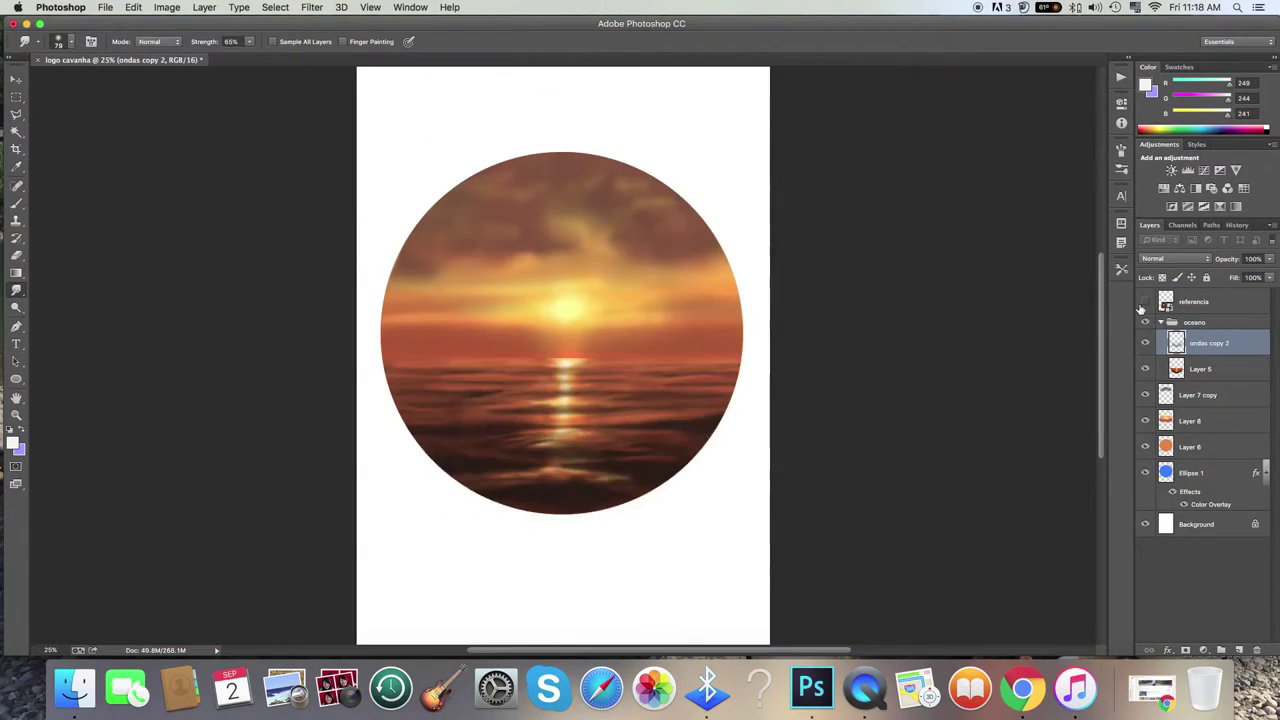
key(alt+bracketleft)
Smudge the ocean on Layer 5, undo a stray stroke, and redisplay the dolphin reference.
key(ctrl+plus)
key(ctrl+plus)
key(r)
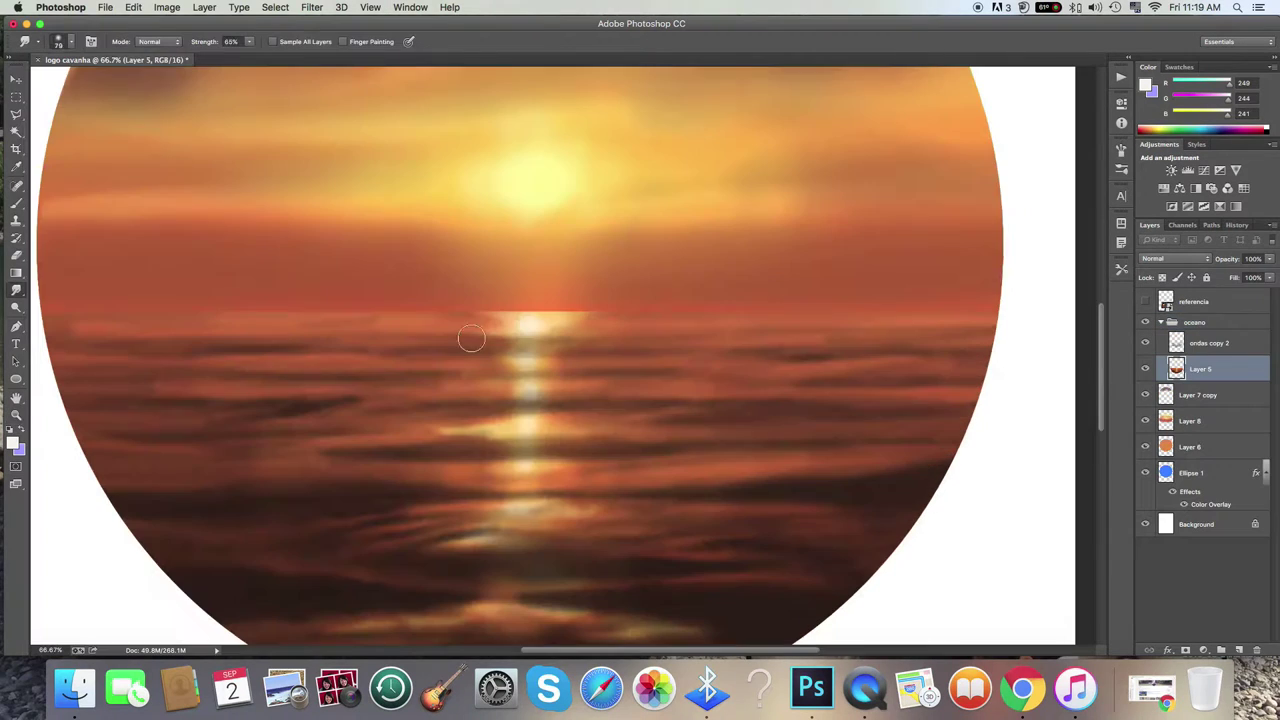
key(ctrl+z)
scroll(366, 434, left, 2)
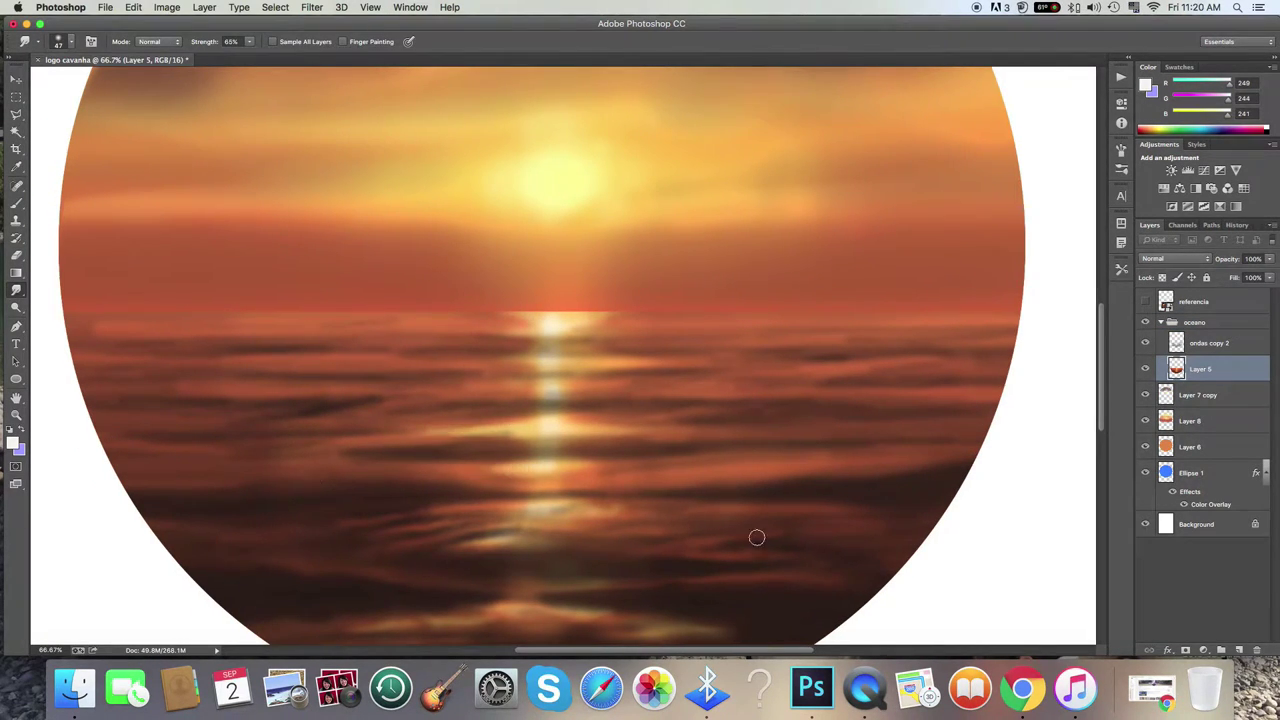
key(ctrl+0)
key(z)
key(ctrl+alt+z)
key(ctrl+alt+z)
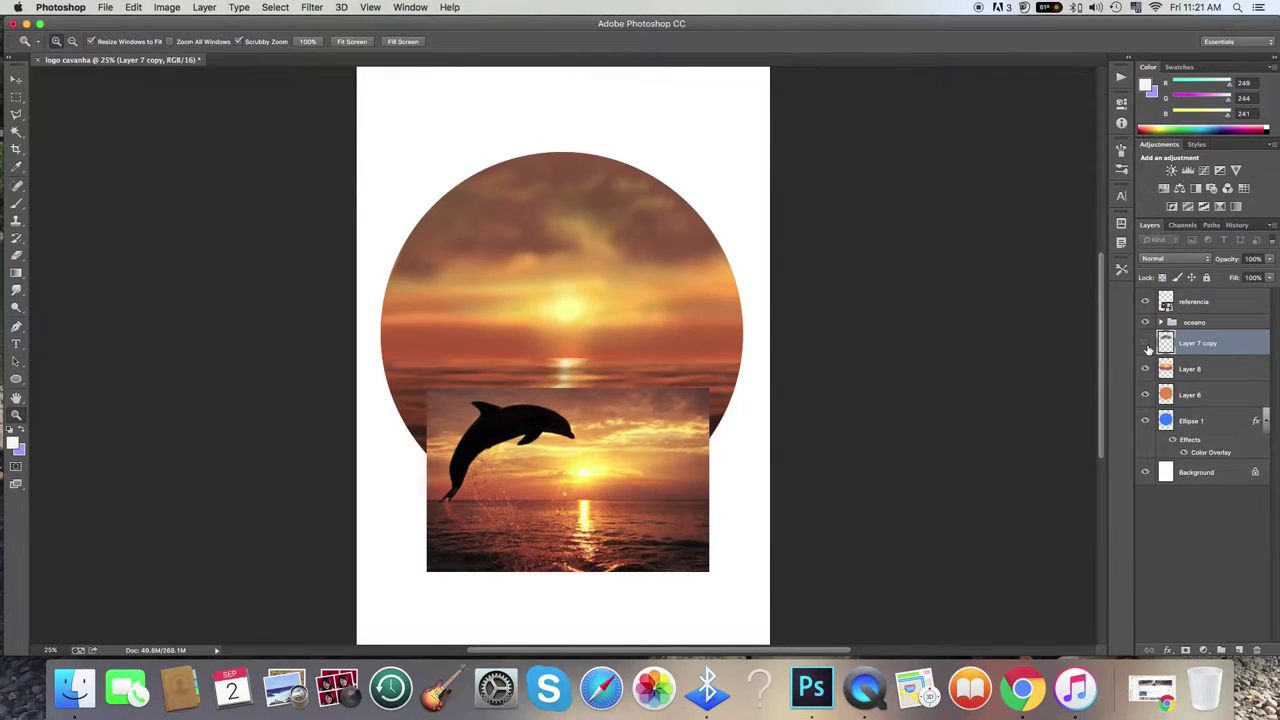
Group Layer 7 copy through Ellipse 1 as 'céu' and paint a solid black leaping dolphin.
shift+click(1185, 422)
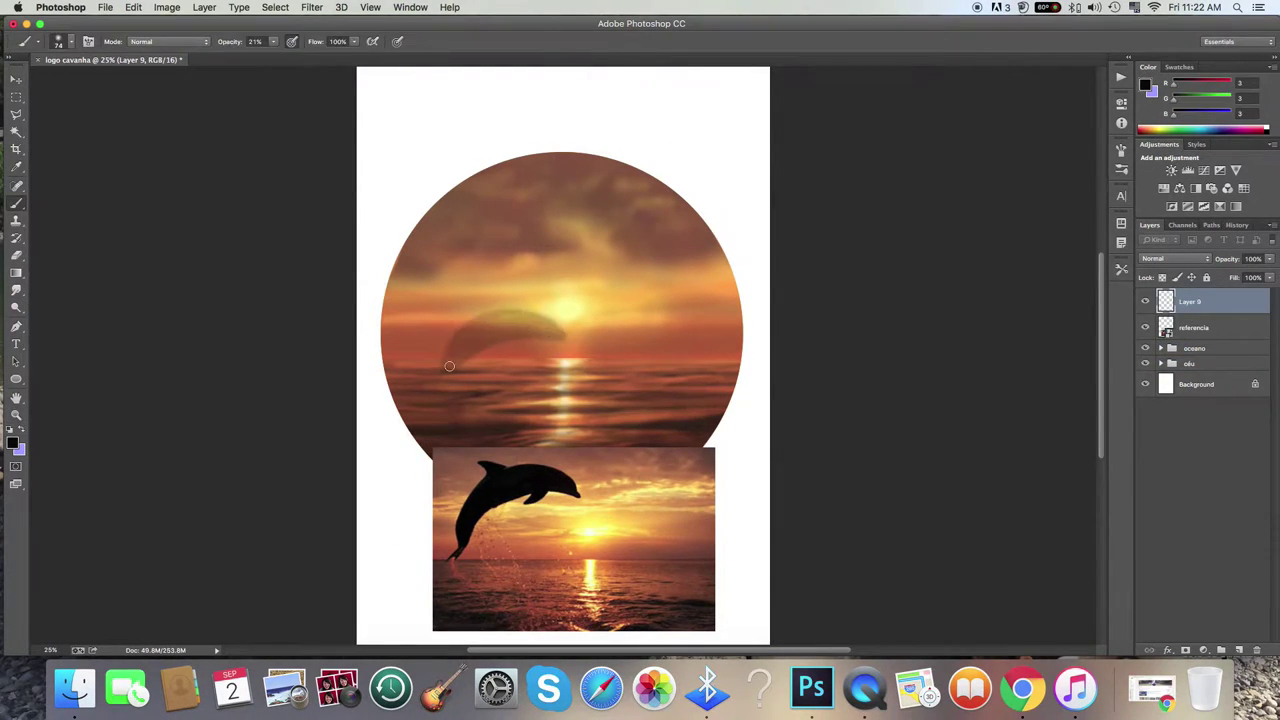
key(ctrl+plus)
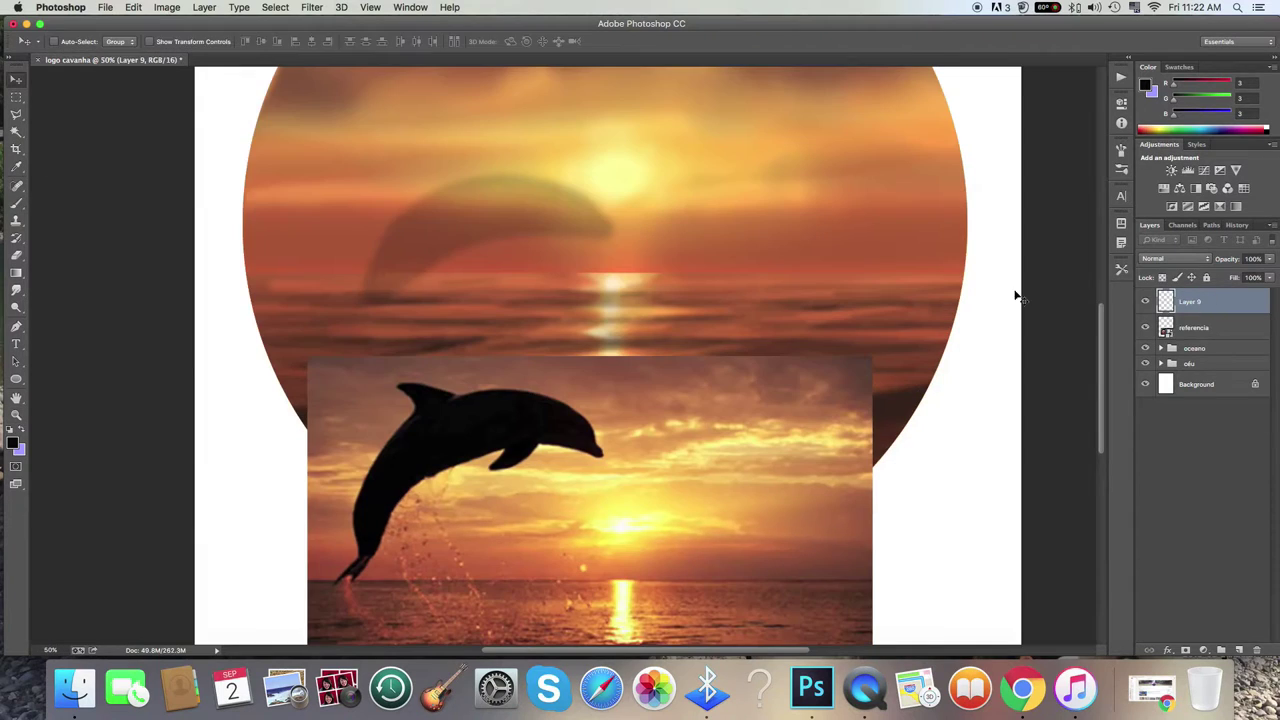
drag(600, 230, 370, 290)
drag(420, 160, 600, 210)
mouse_move(380, 280)
mouse_down()
mouse_move(510, 211)
mouse_move(560, 209)
mouse_move(440, 167)
mouse_up()
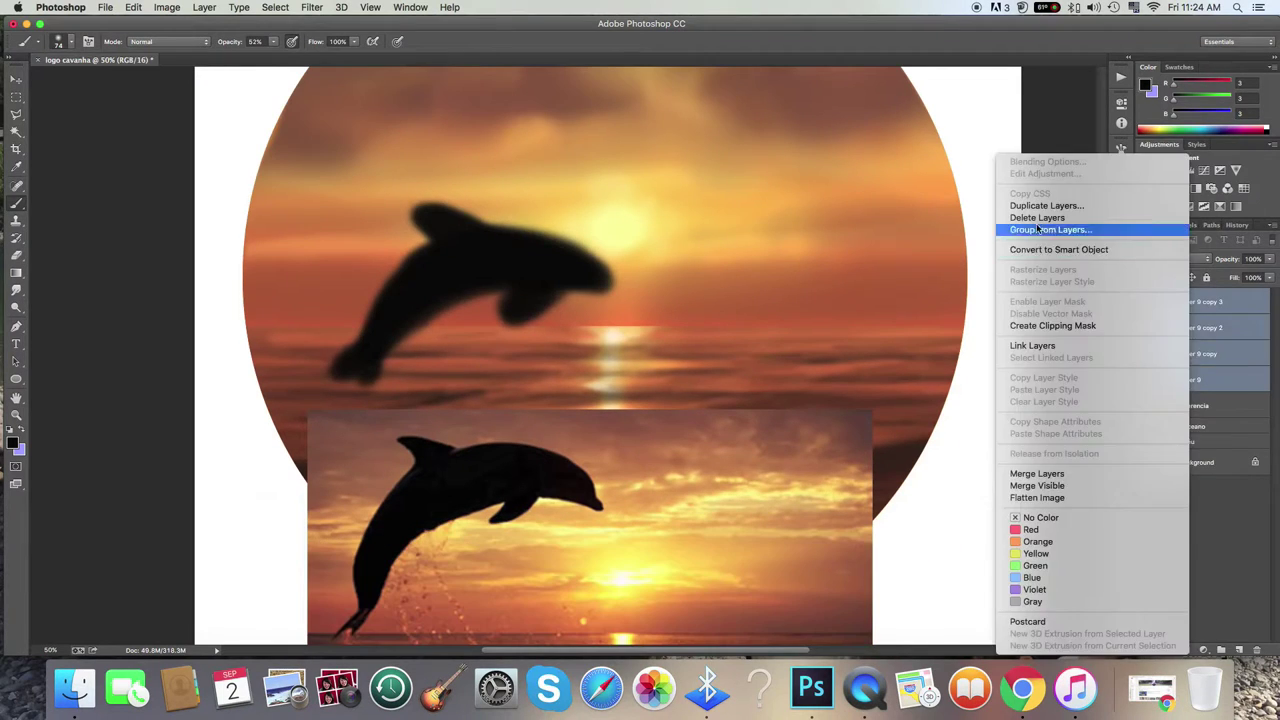
Merge the Layer 9 dolphin copies into a single layer.
click(1037, 473)
key(r)
right_click(595, 272)
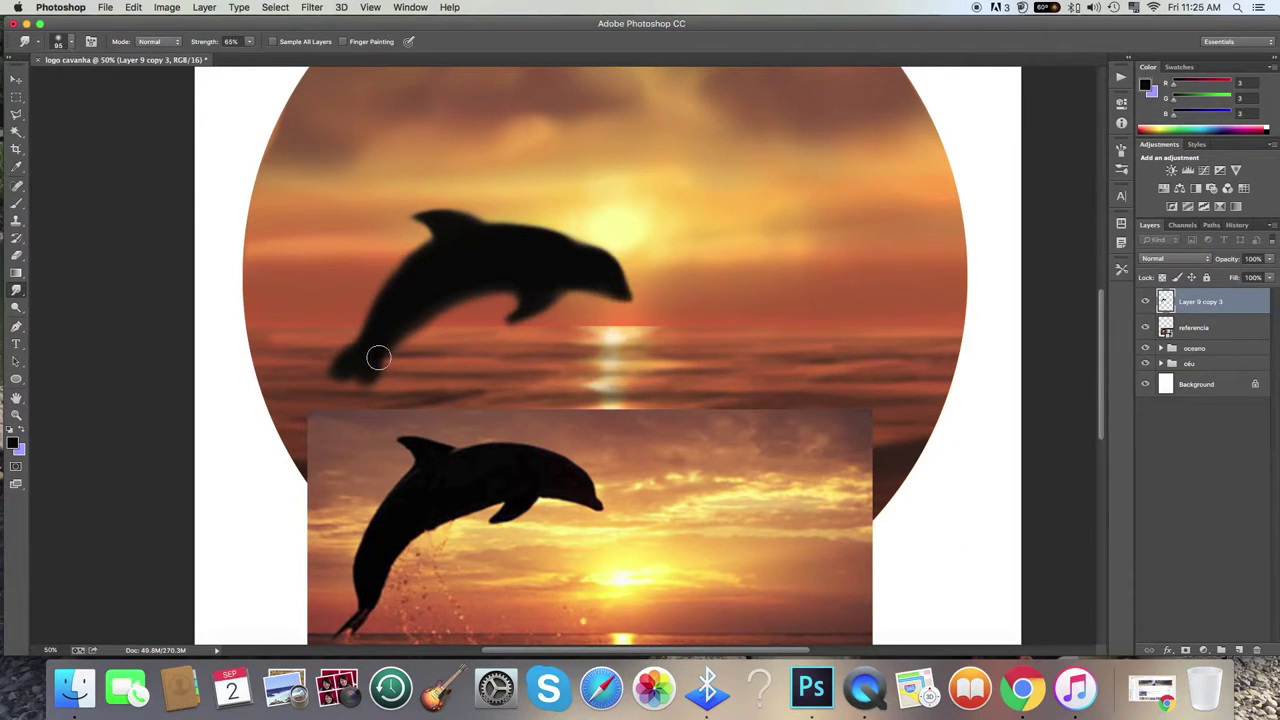
double_click(17, 415)
Smudge the dolphin's upper back, lower fin area and tail into a tapering silhouette.
right_click(600, 251)
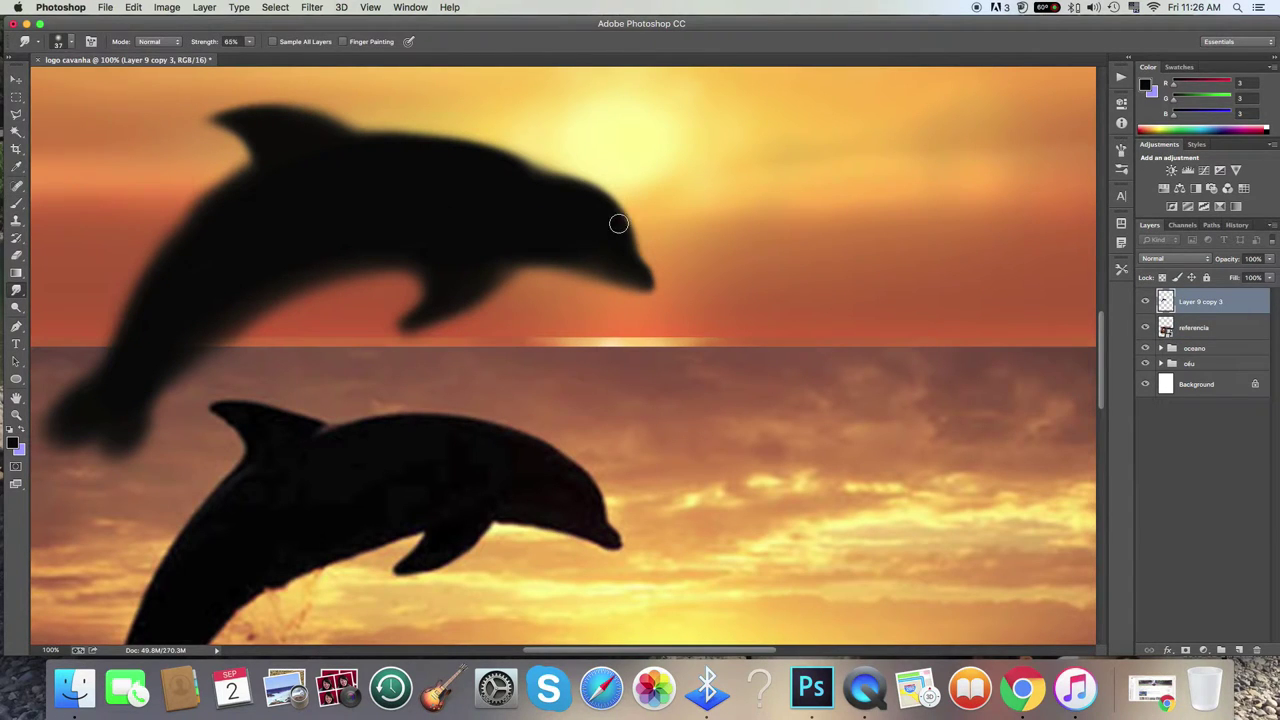
mouse_move(590, 257)
mouse_down()
mouse_move(583, 200)
mouse_move(365, 149)
mouse_up()
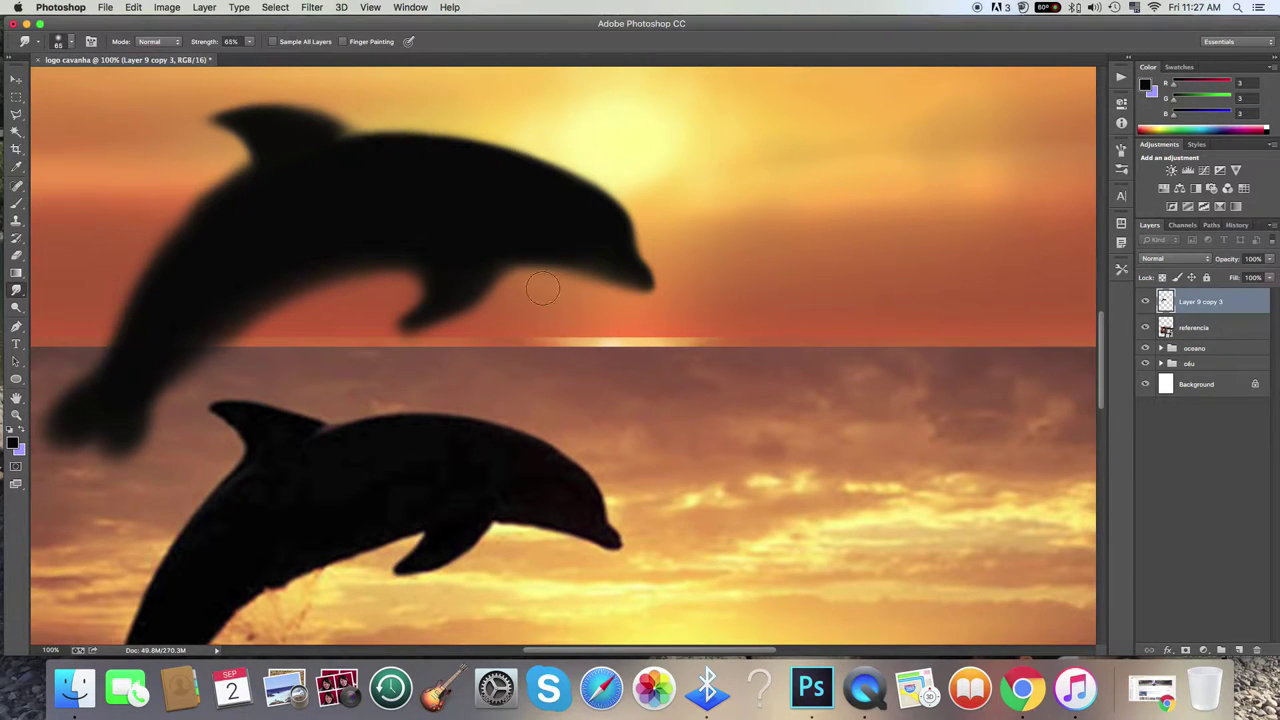
drag(544, 310, 398, 346)
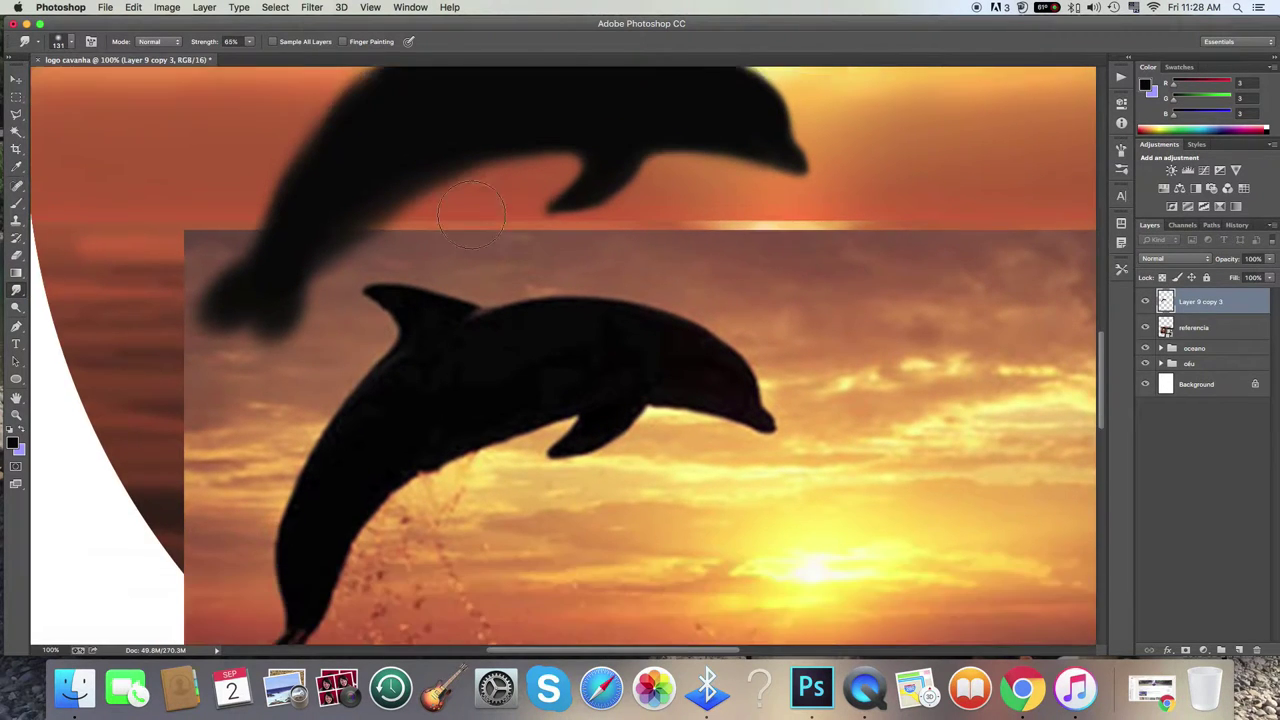
scroll(449, 251, down, 3)
drag(374, 218, 458, 139)
drag(318, 284, 350, 325)
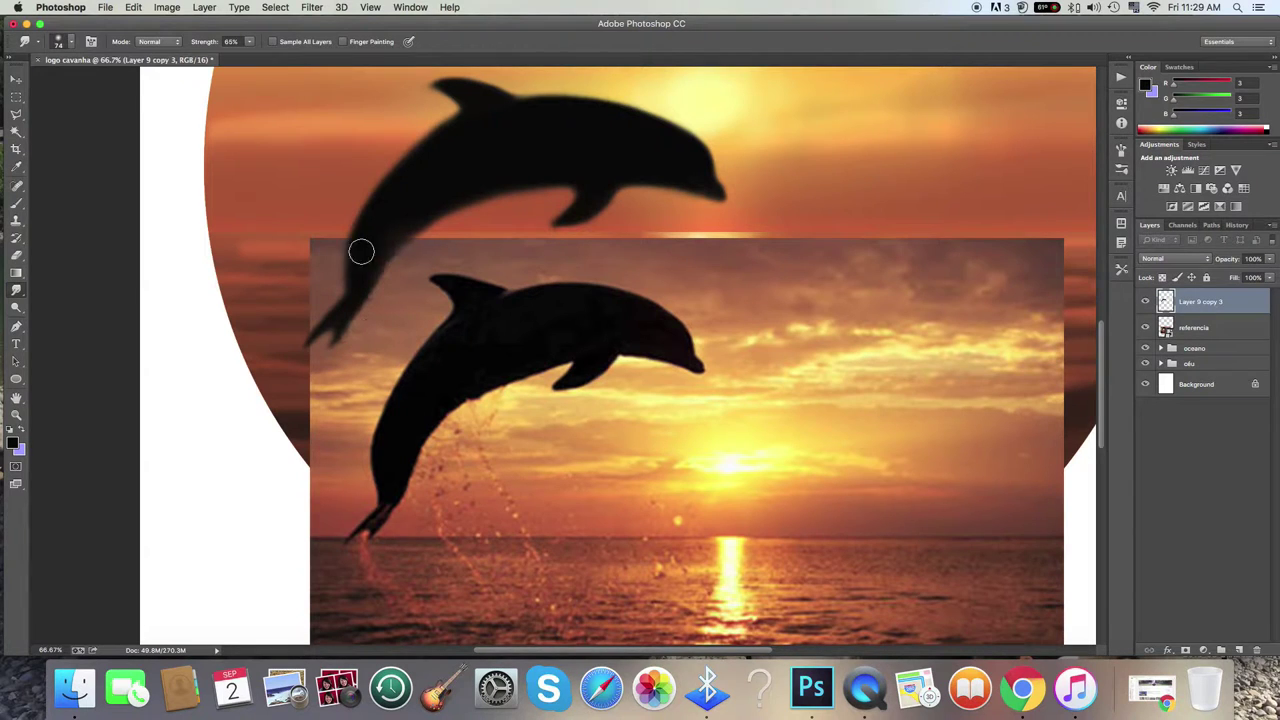
drag(355, 262, 550, 243)
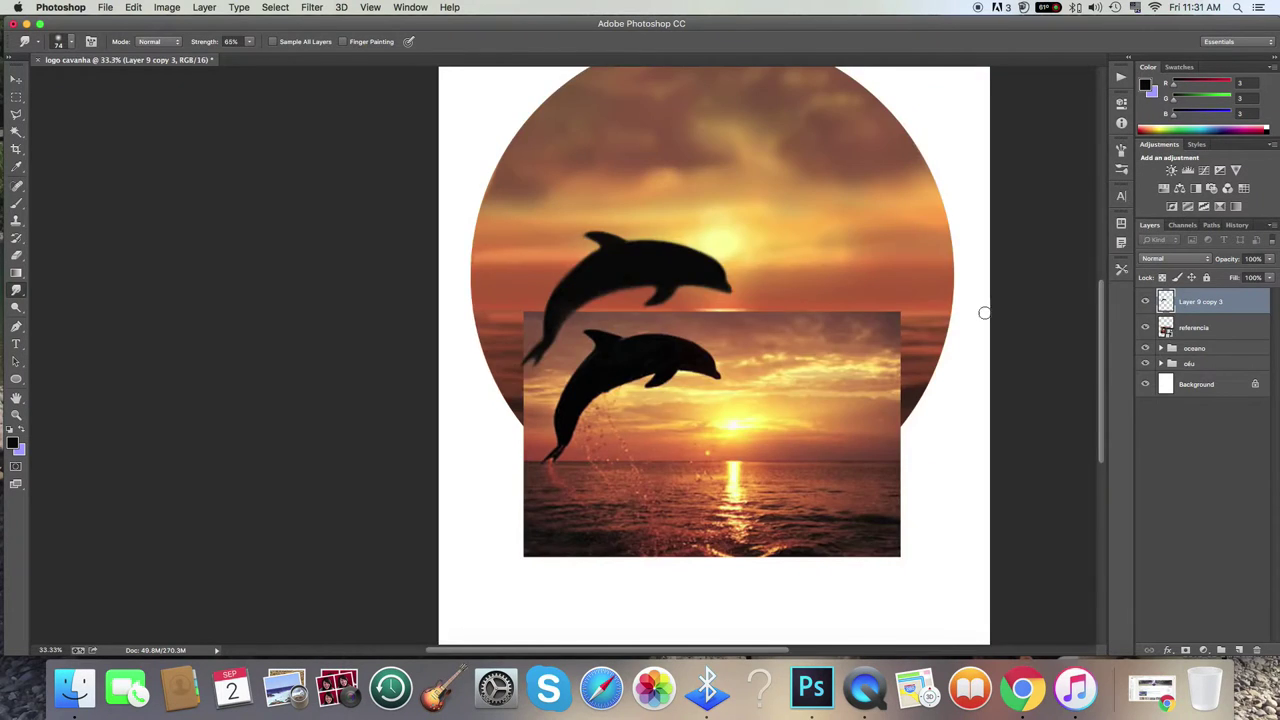
Duplicate the smudged dolphin layer as Layer 9 copy 4.
drag(714, 372, 574, 220)
key(e)
scroll(594, 204, up, 3)
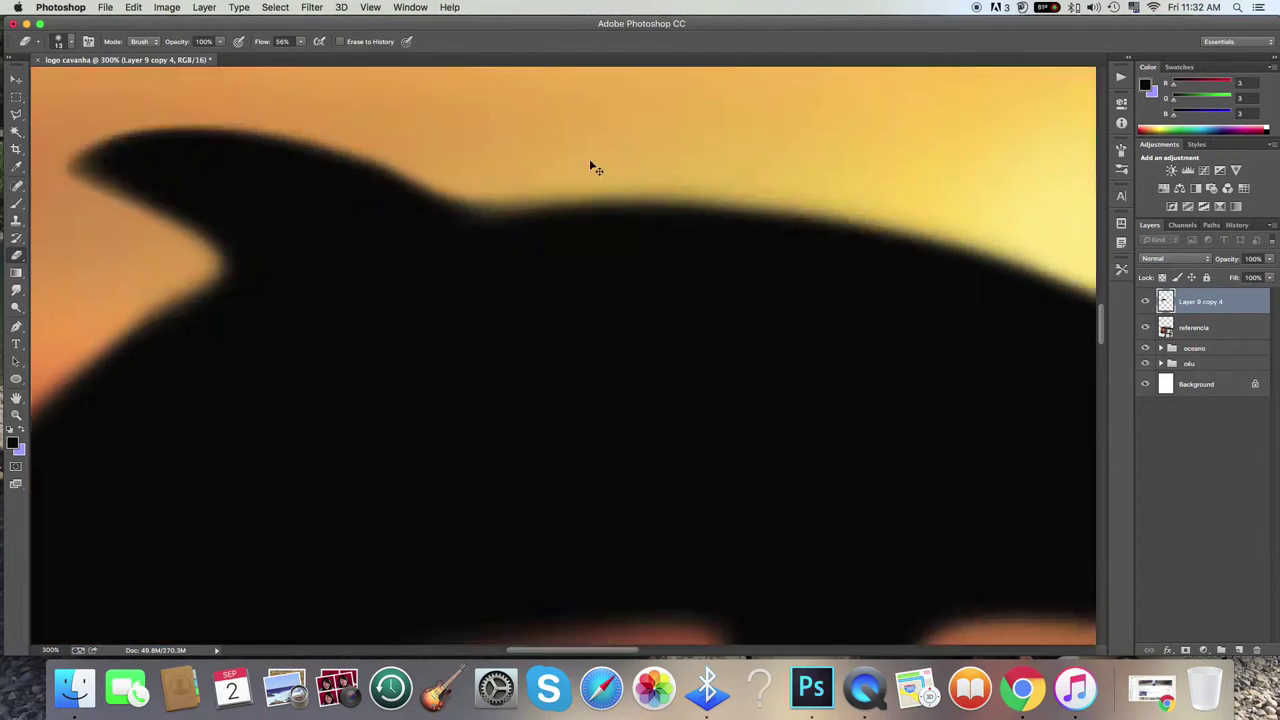
Rename the layer golfinho and add Bevel & Emboss with Depth 32, Size 27, dark shadow.
key(r)
scroll(691, 380, down, 3)
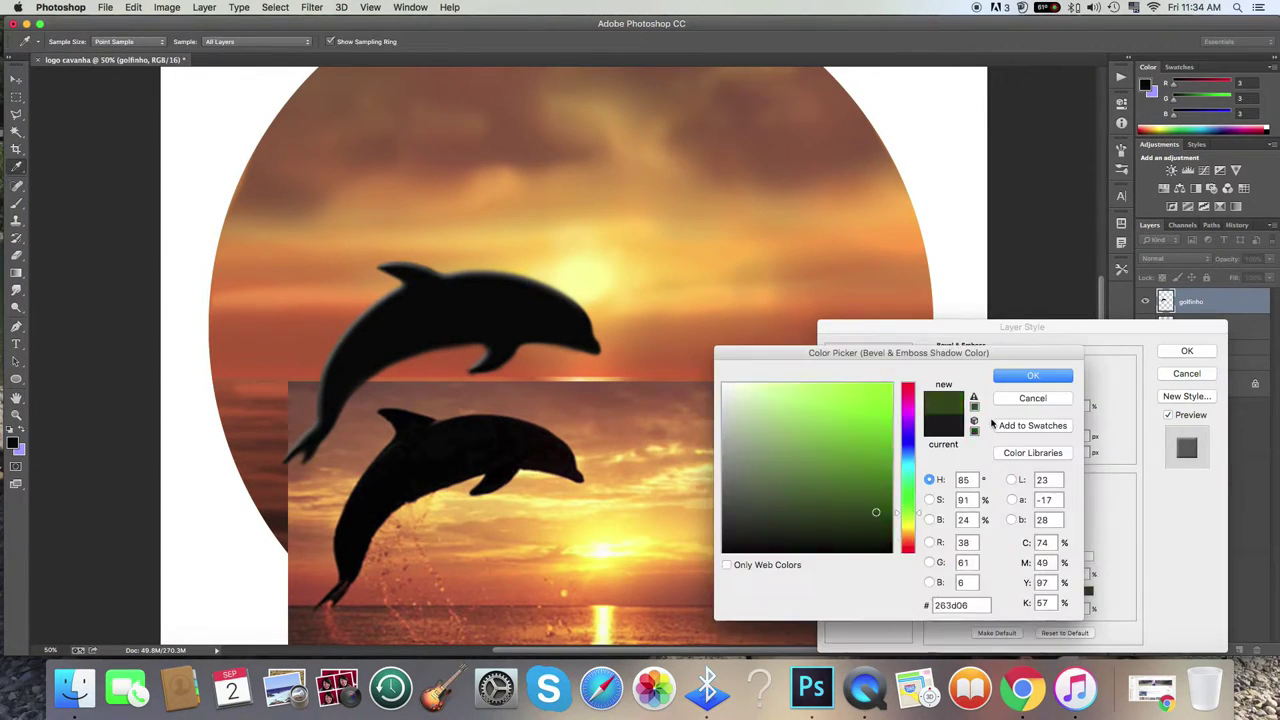
drag(1017, 408, 993, 408)
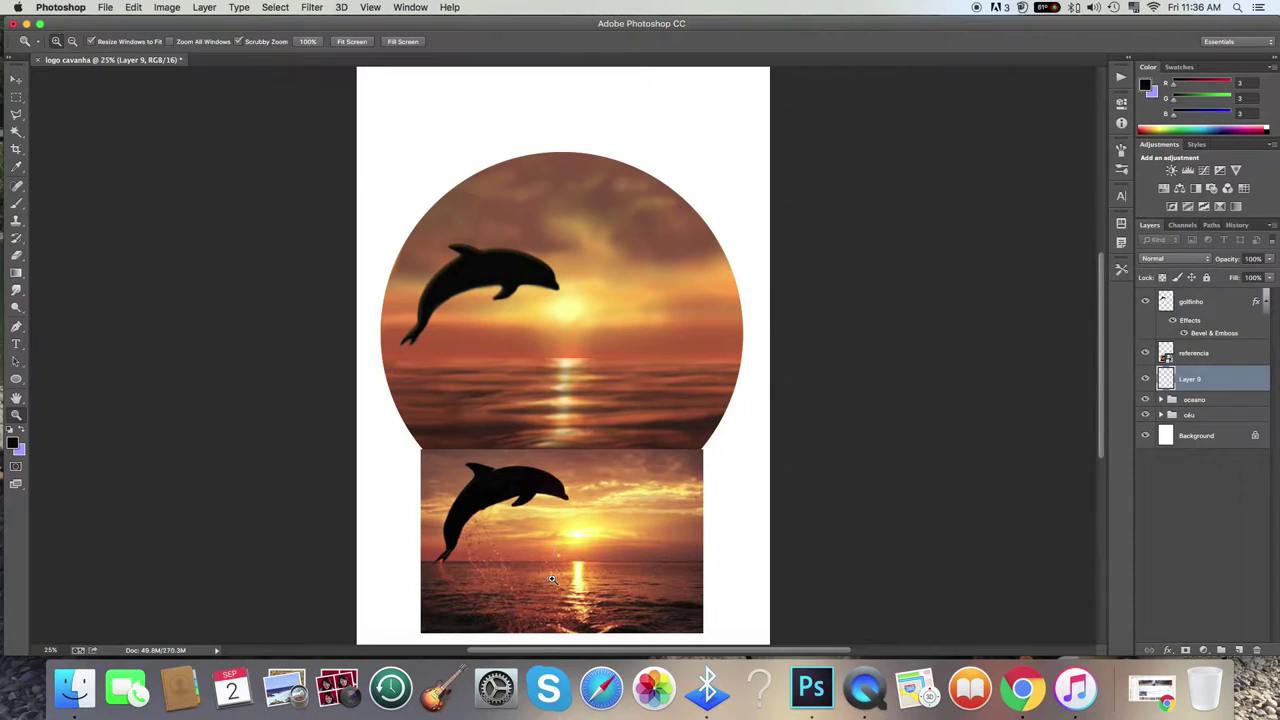
Sample orange from the reference photo and paint a soft-brush splash below the dolphin.
click(16, 168)
click(560, 320)
key(b)
key(super+plus)
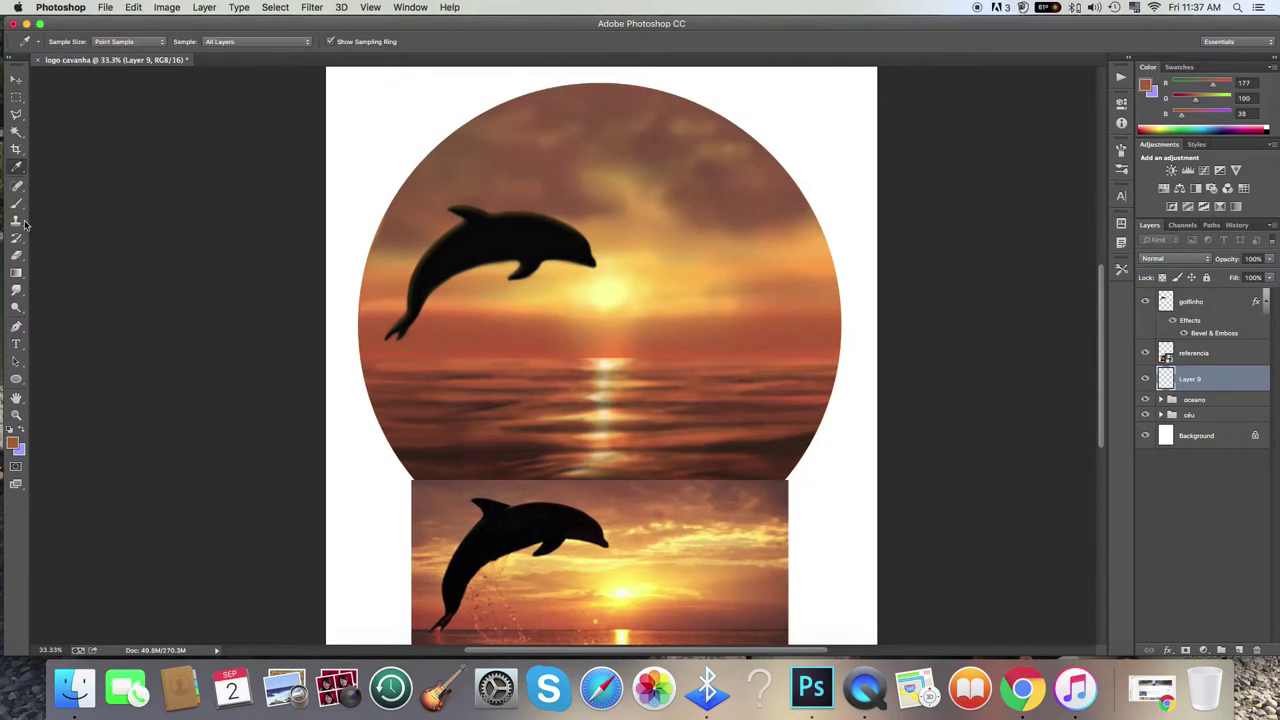
scroll(530, 300, down, 2)
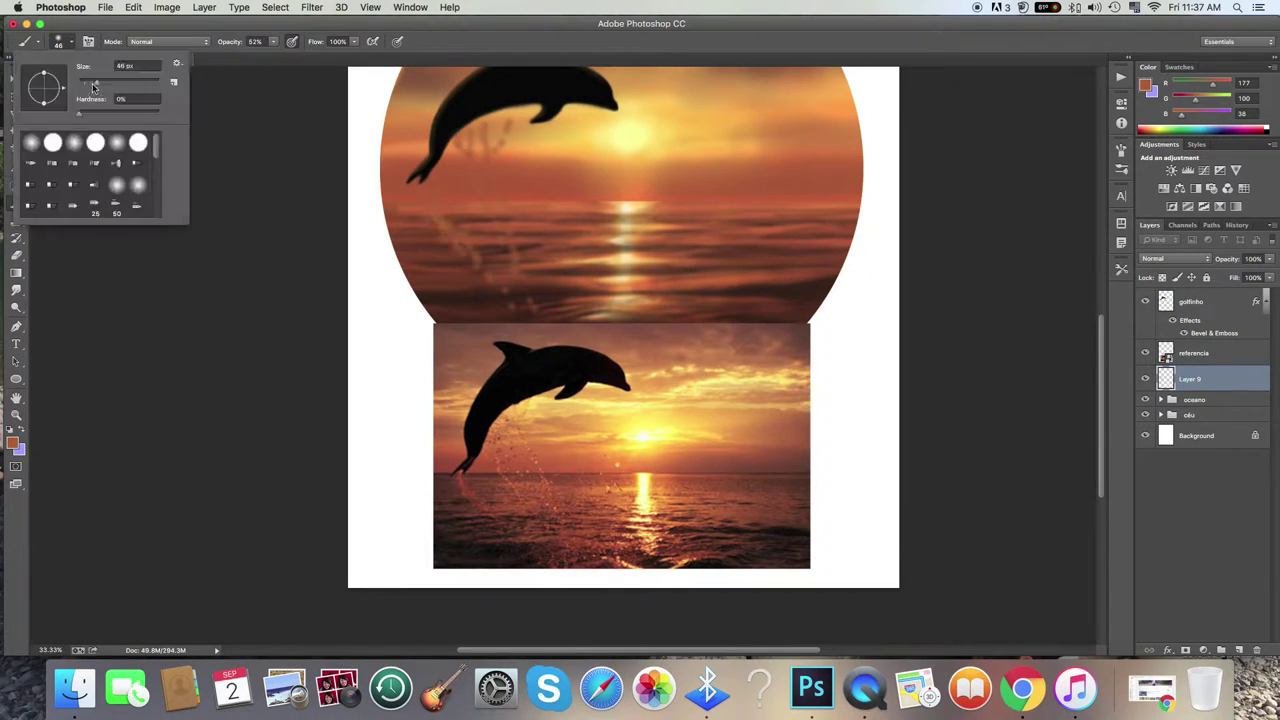
key(super+plus)
scroll(654, 320, down, 3)
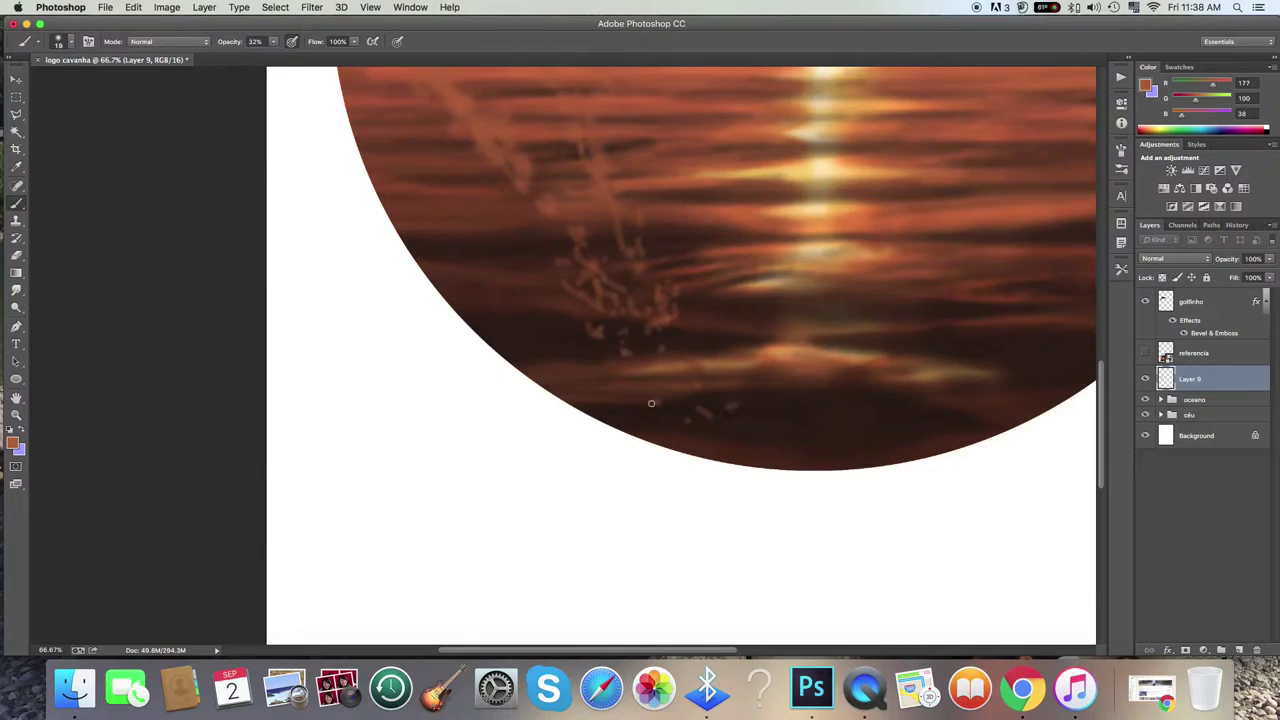
key(super+minus)
key(super+minus)
Duplicate the splash layer, erase stray strokes, and set the copy to Soft Light.
key(super+minus)
key(super+j)
key(shift+alt+o)
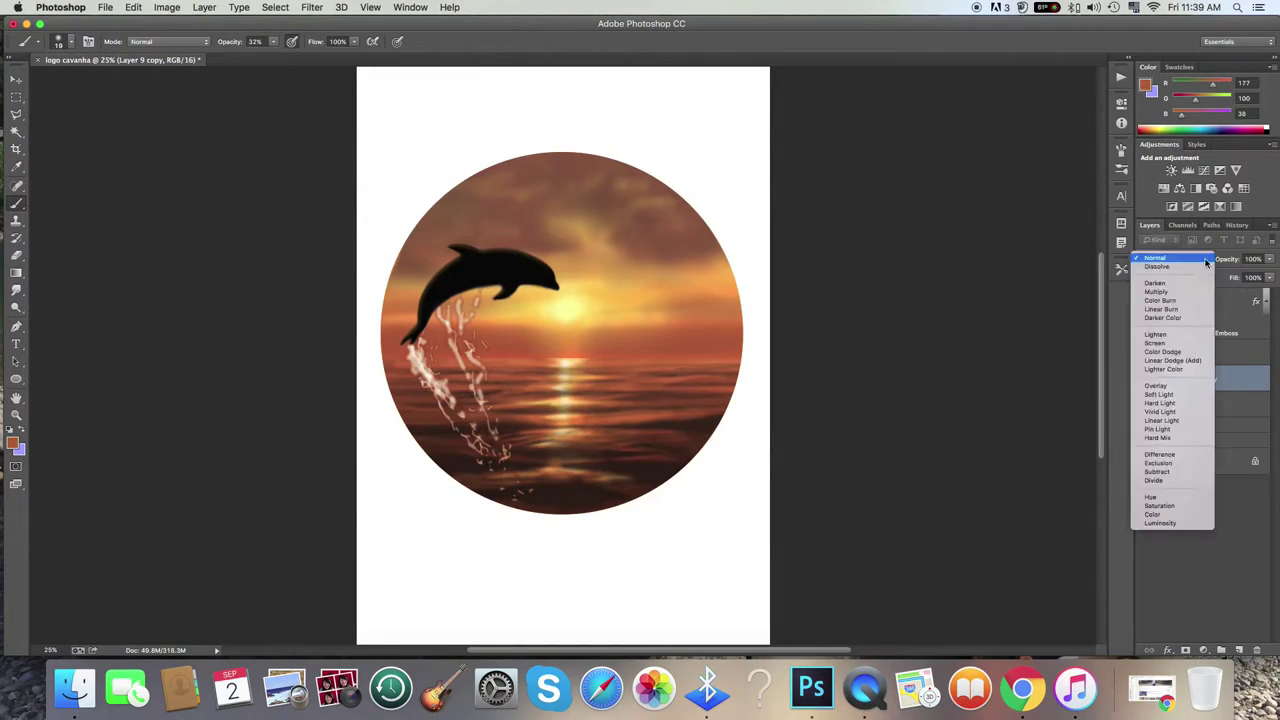
key(super+plus)
key(super+minus)
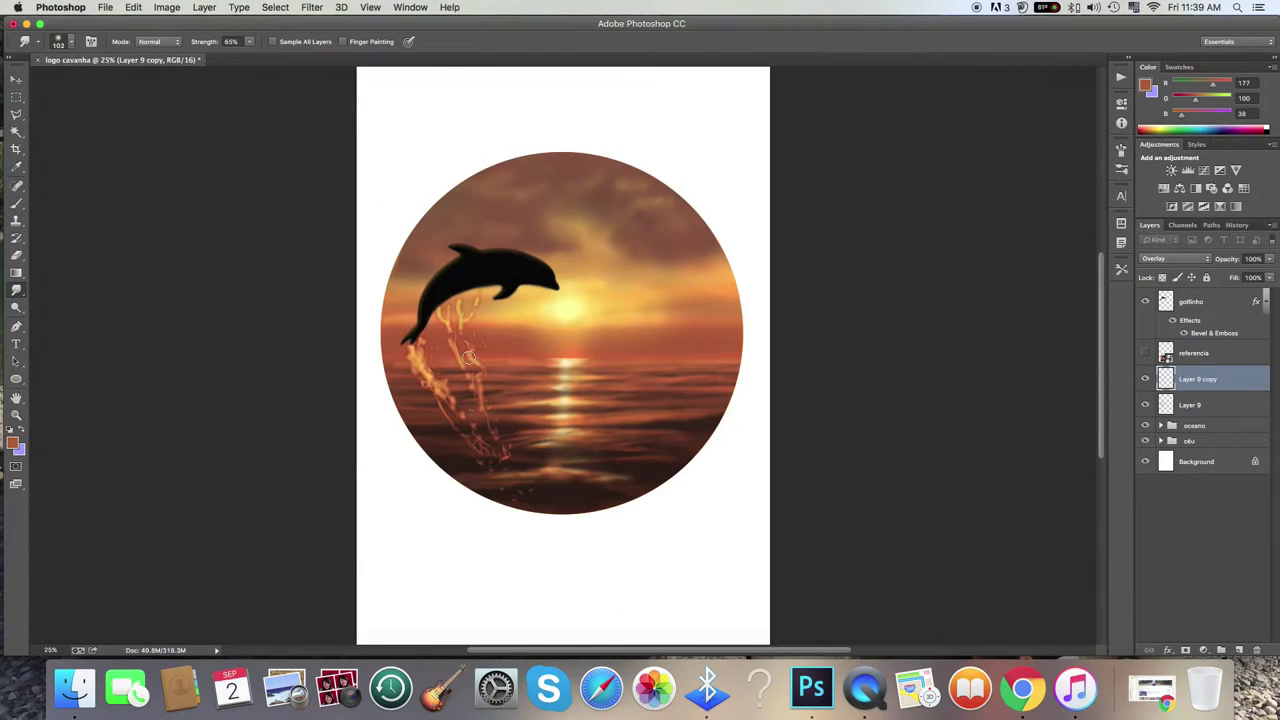
key(e)
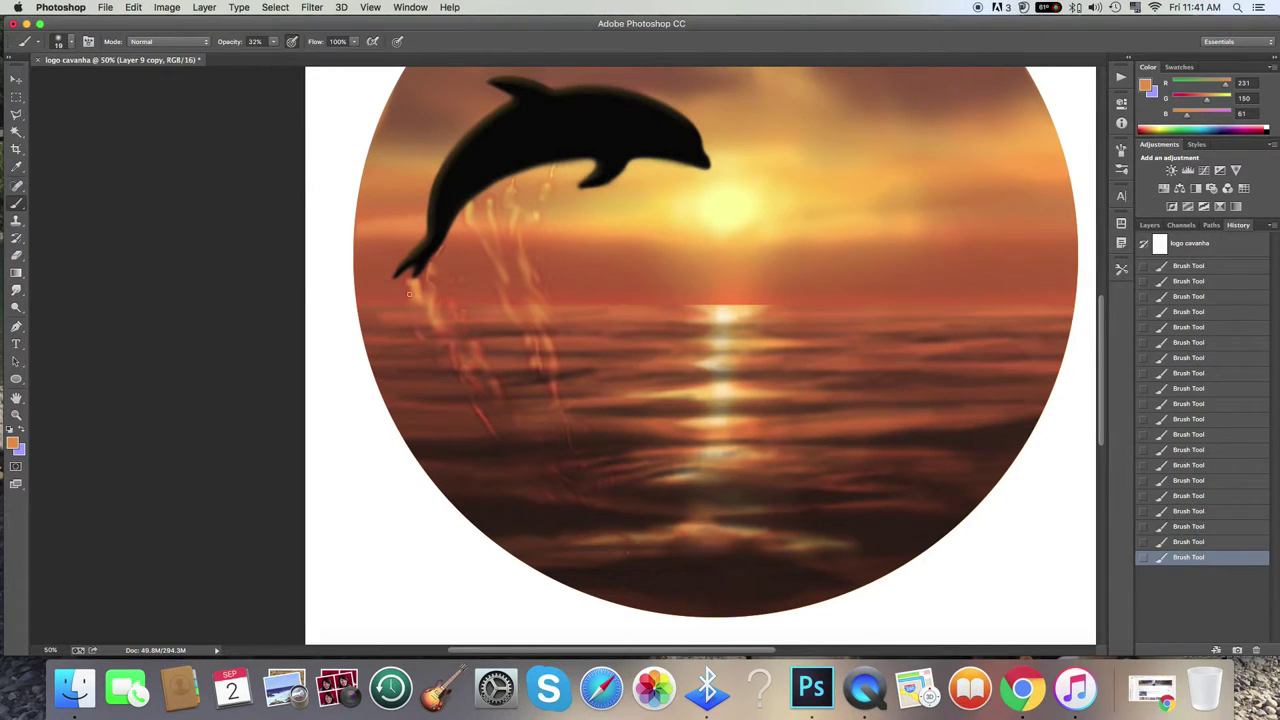
key(super+plus)
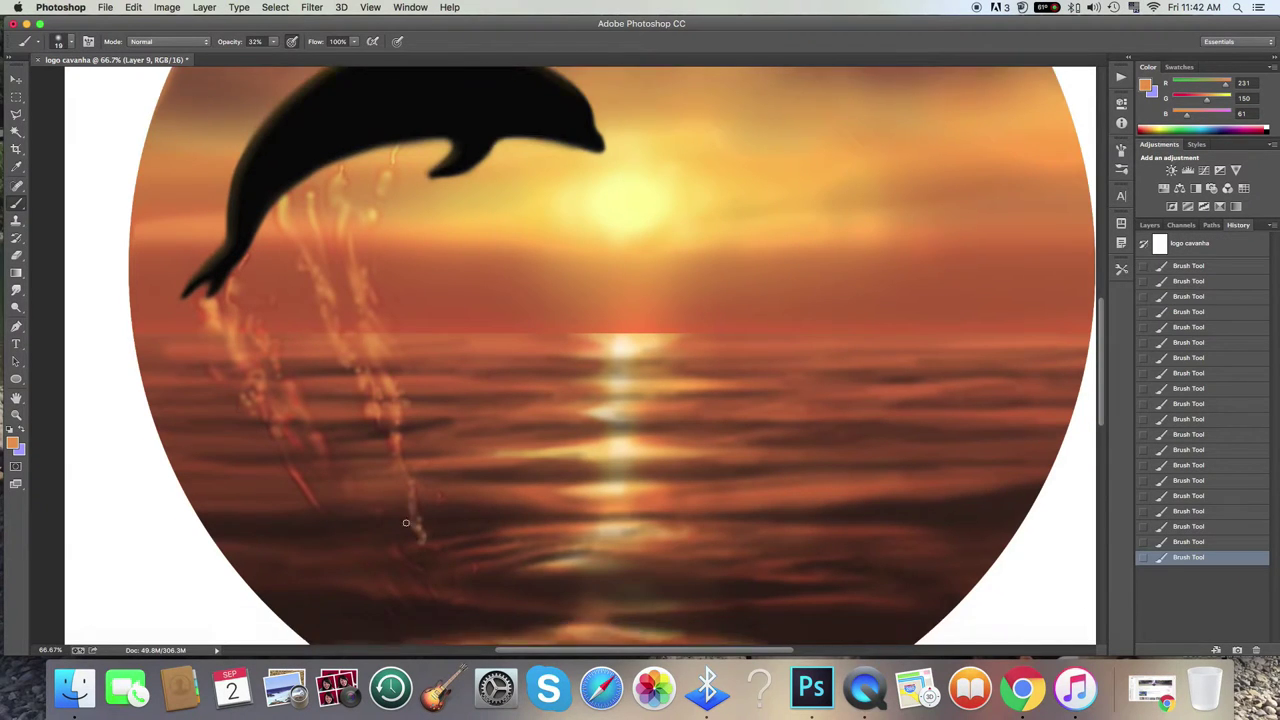
scroll(387, 403, down, 3)
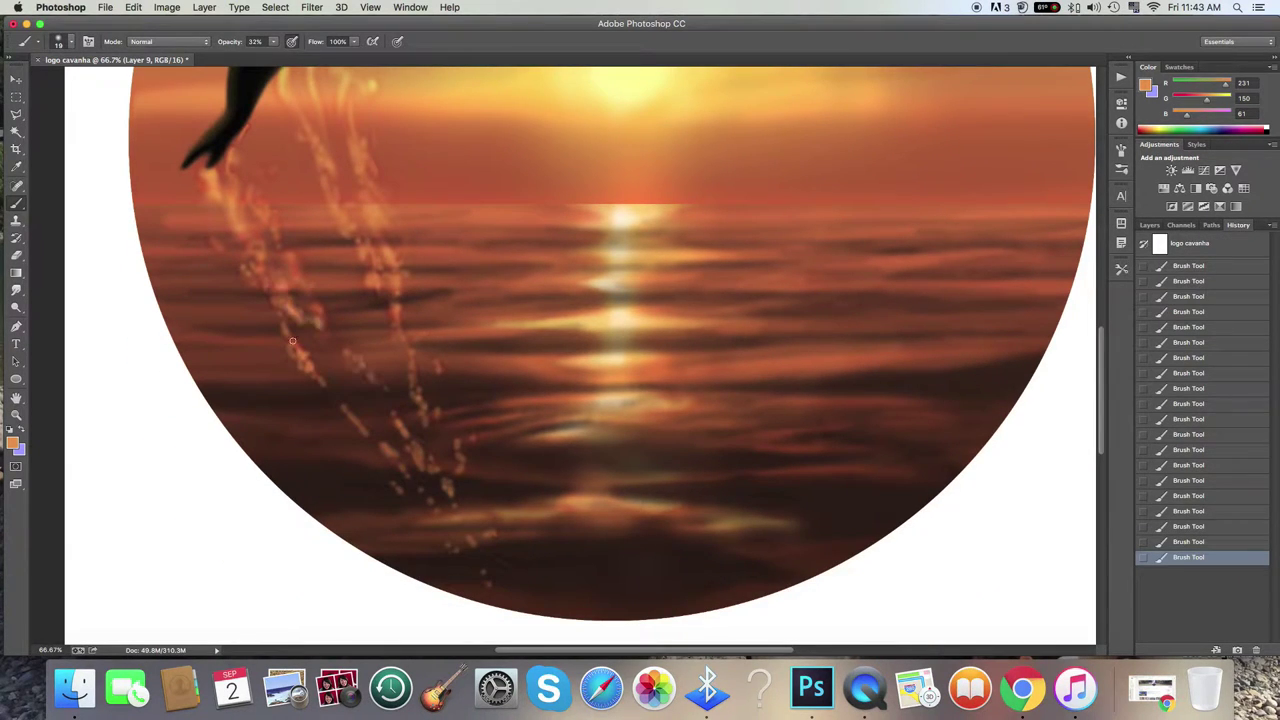
scroll(331, 238, up, 3)
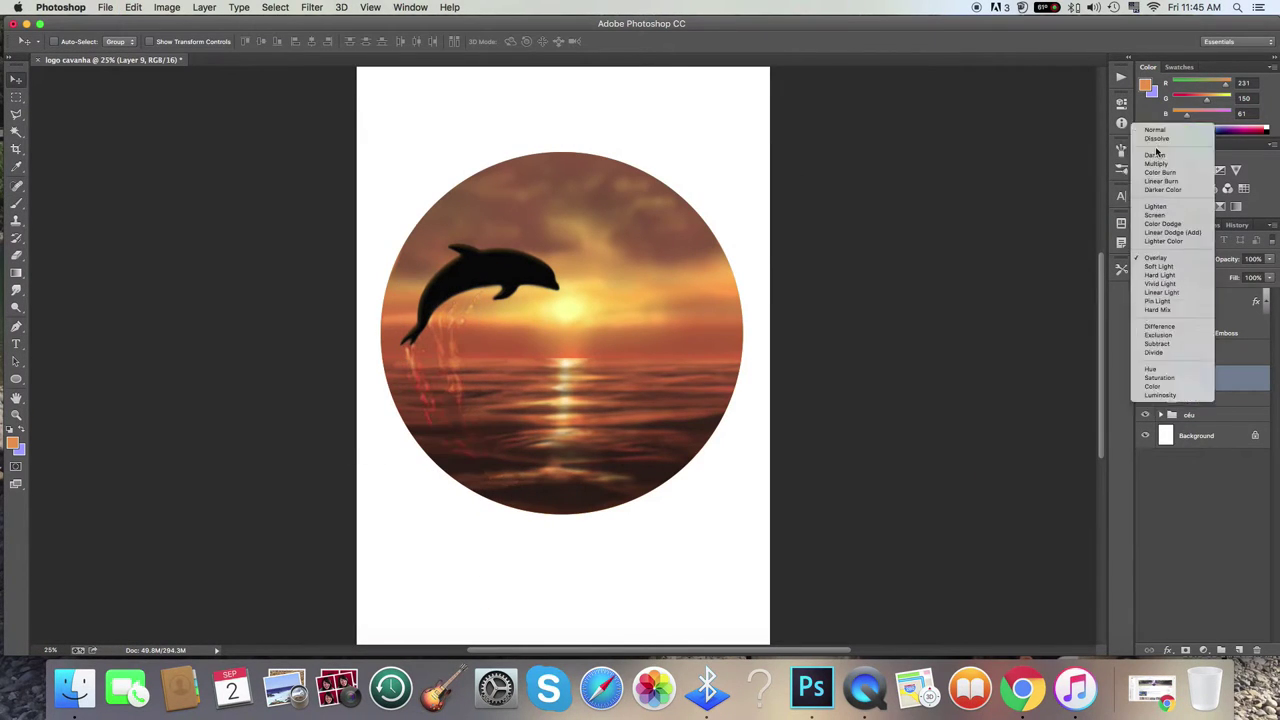
click(1159, 394)
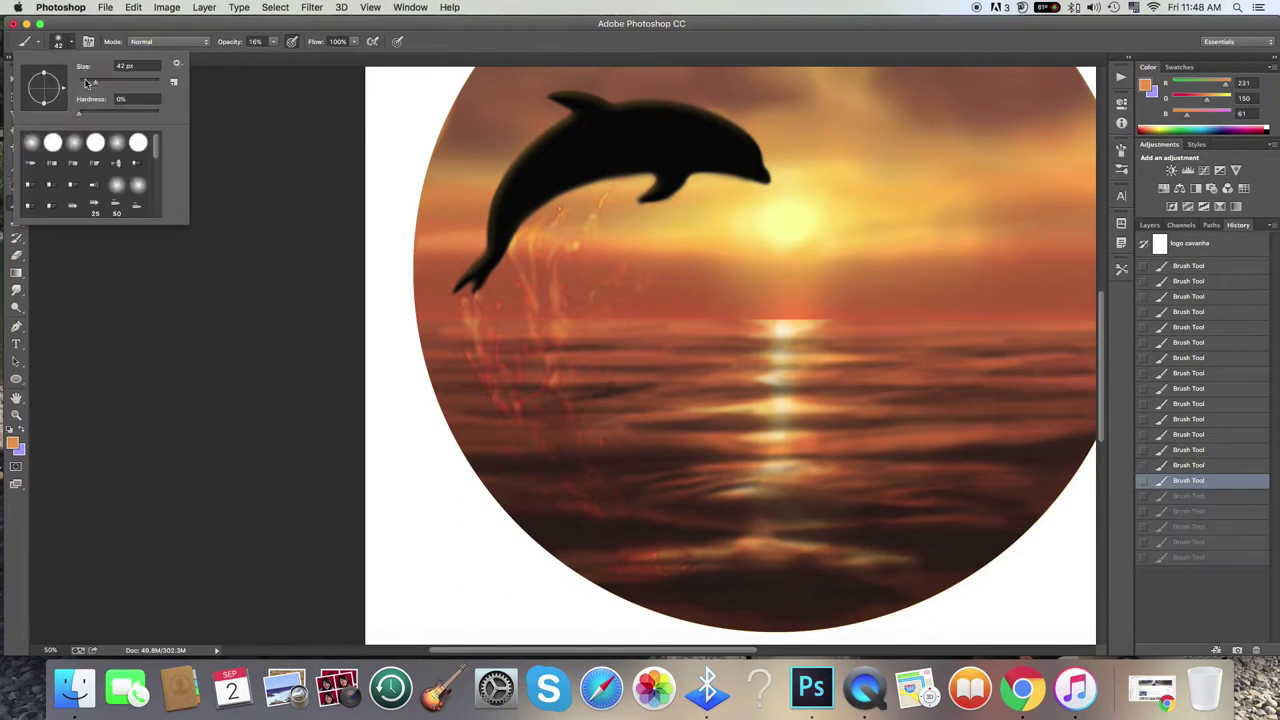
Step back splash strokes in History and repaint faint 8% strokes over the lower splash.
click(1188, 403)
click(1188, 557)
click(1188, 496)
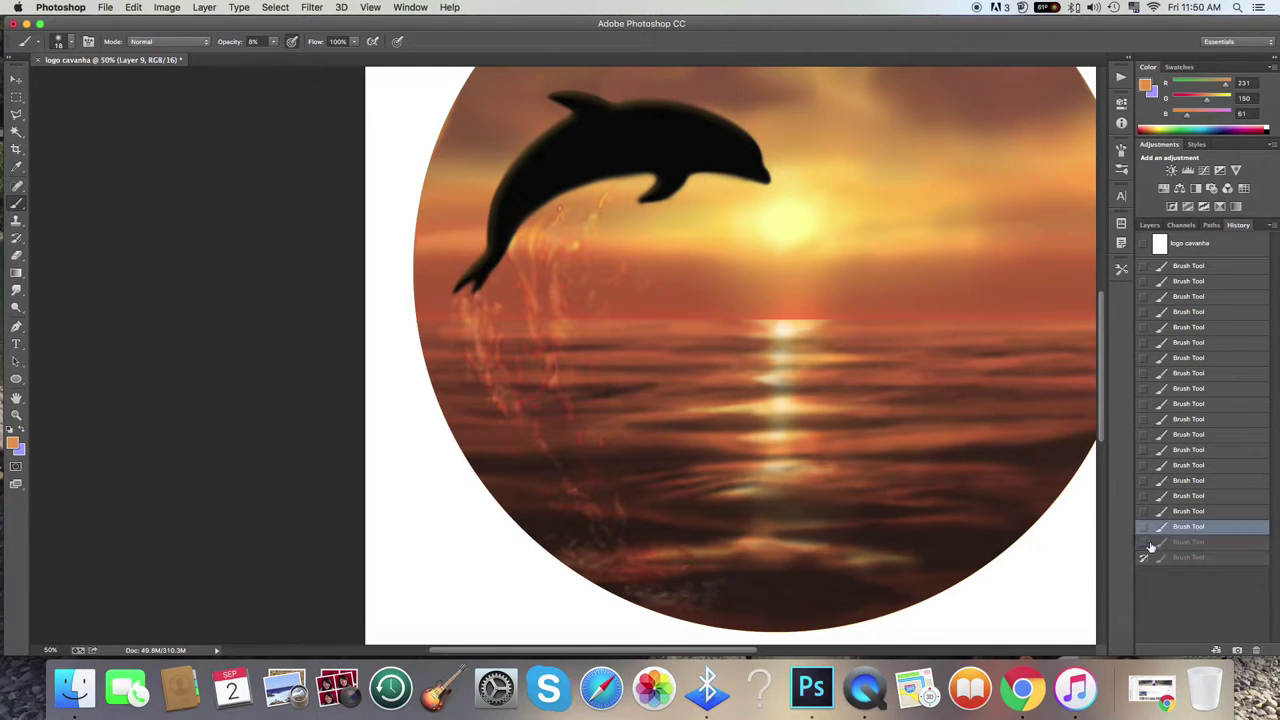
drag(650, 572, 610, 570)
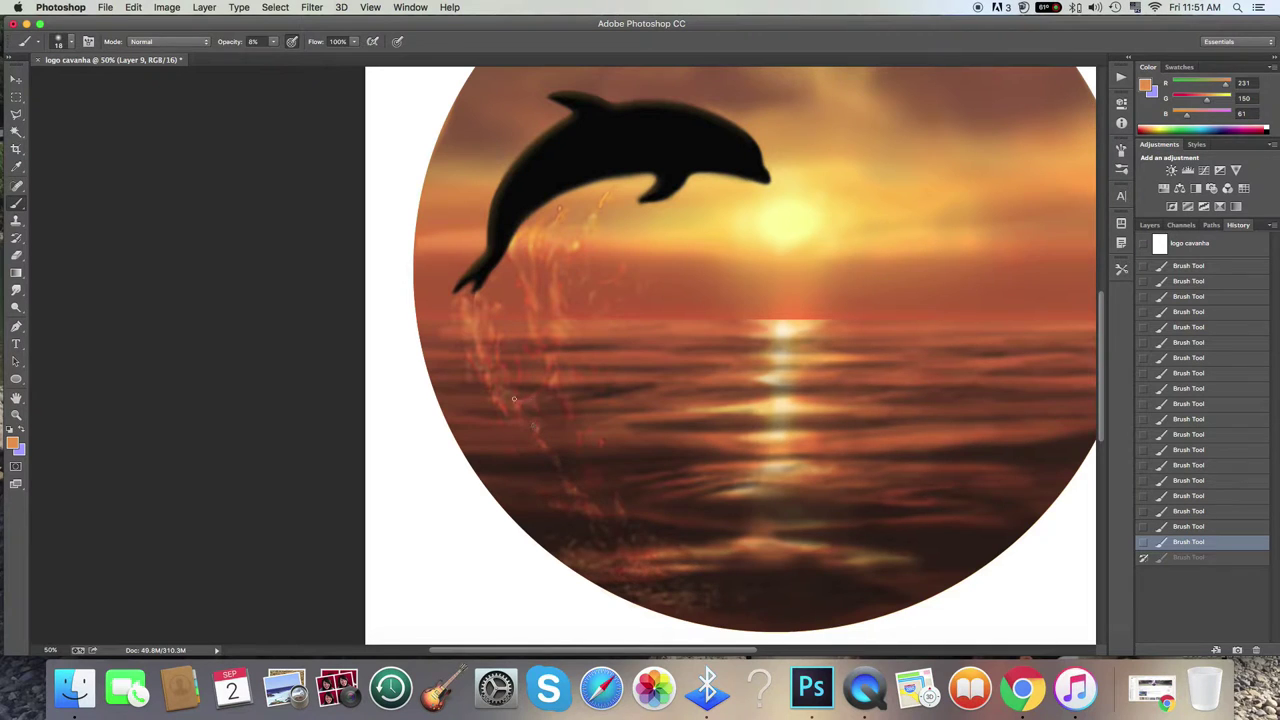
key(super+equal)
click(1188, 495)
click(1188, 357)
click(1188, 541)
Zoom out to the whole page and select the referencia photo layer.
key(r)
click(1149, 224)
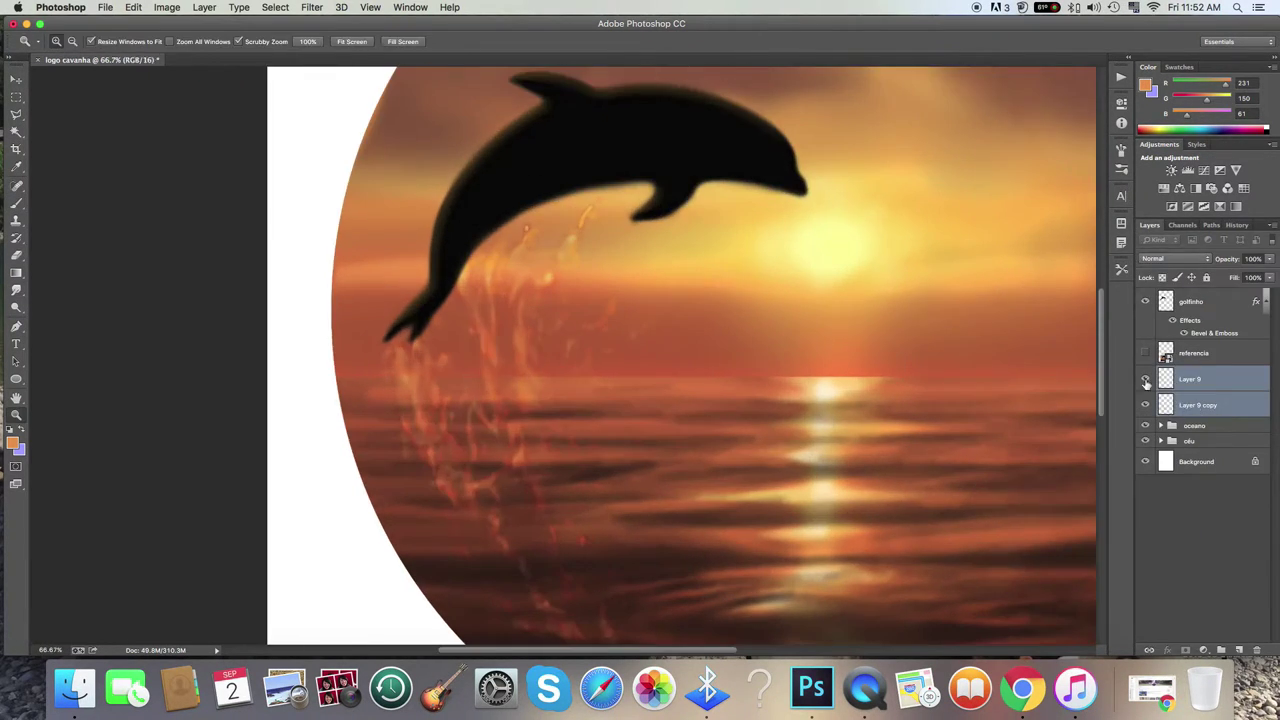
key(super+minus)
key(super+minus)
key(super+minus)
key(v)
super+click(714, 442)
key(super+comma)
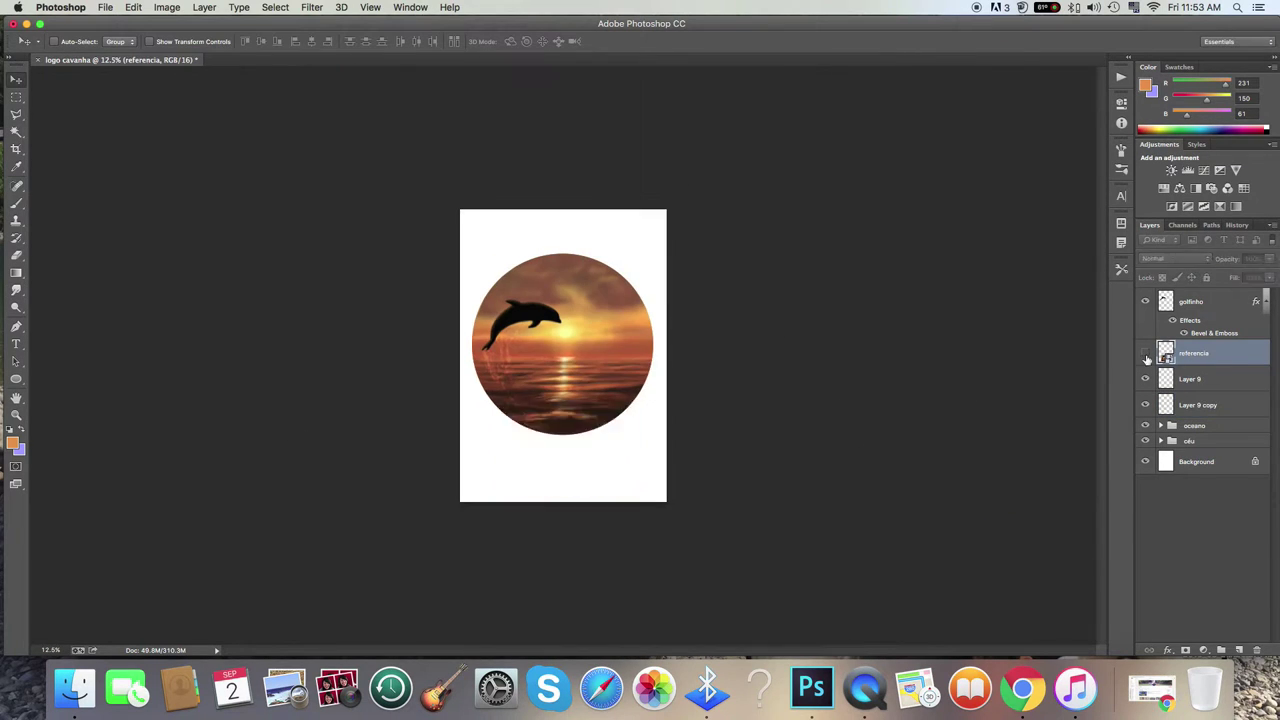
Hide the referencia photo layer and view the whole page.
key(z)
click(389, 389)
key(super+comma)
key(super+comma)
Type 'Charm' above the circle and enlarge it to 132 pt.
key(super+minus)
key(t)
click(505, 254)
text(Charm)
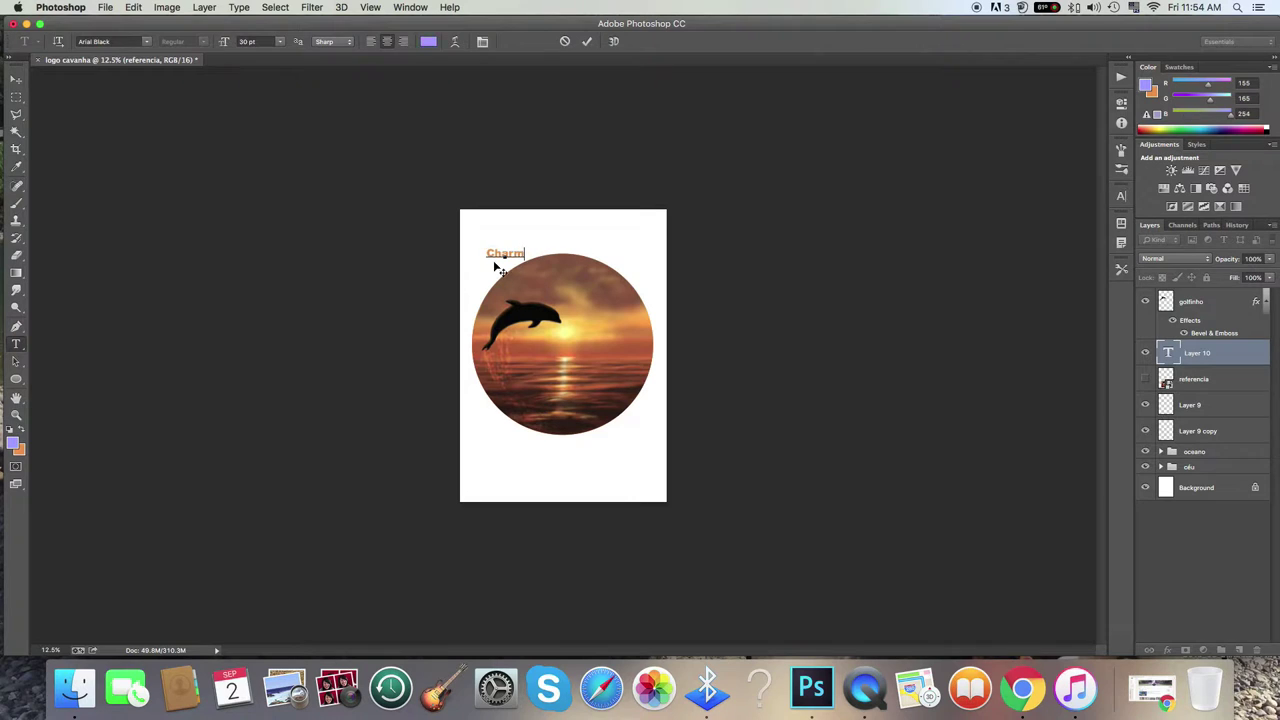
key(super+Return)
key(super+plus)
key(super+t)
drag(617, 223, 866, 297)
Warp 'Charm' with an Arc, Bend 50, and move it down over the circle.
click(482, 41)
click(848, 318)
click(848, 340)
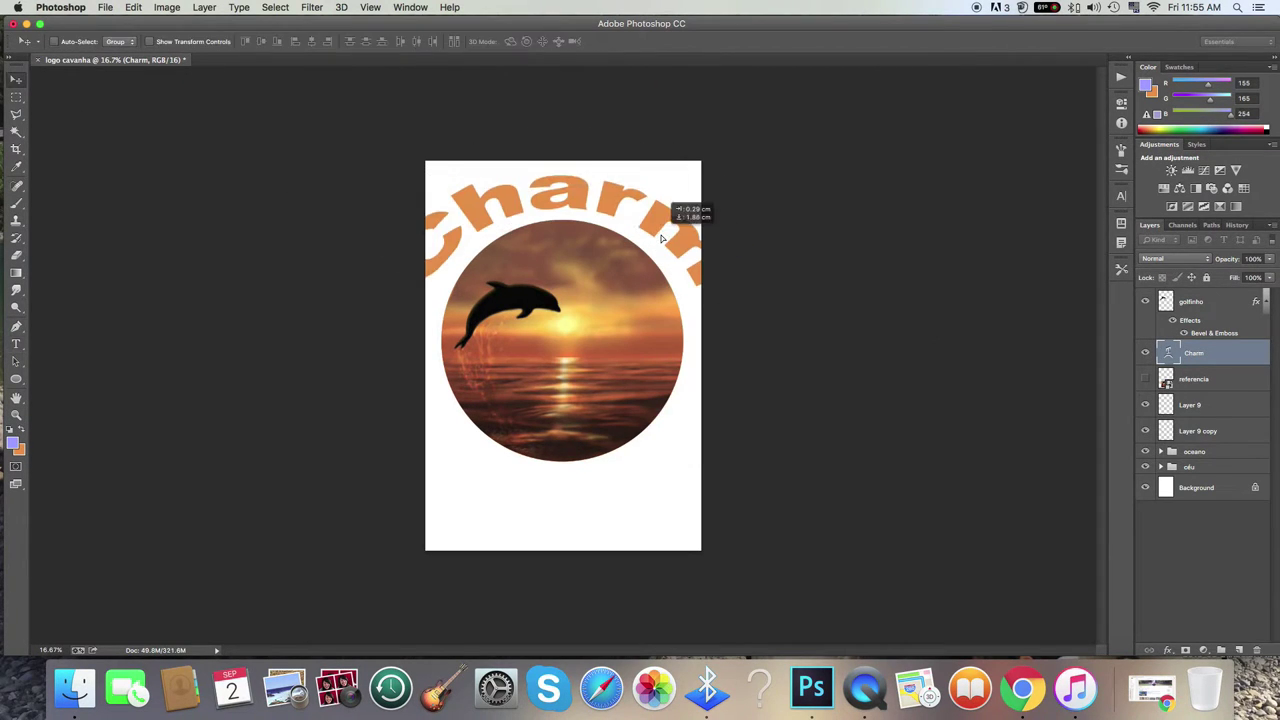
key(Return)
key(v)
drag(569, 176, 571, 210)
Select all the artwork layers and group them as 'logo'.
key(super+minus)
click(1190, 301)
shift+click(1195, 467)
key(super+g)
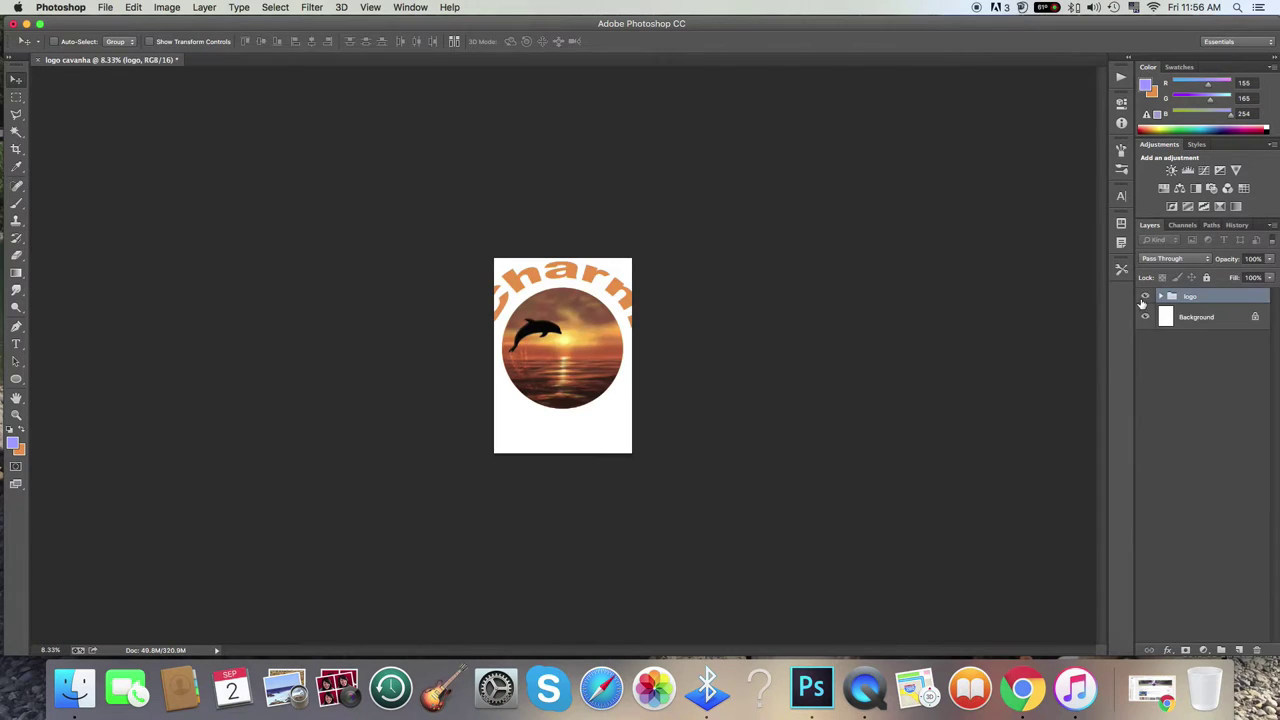
key(z)
key(super+plus)
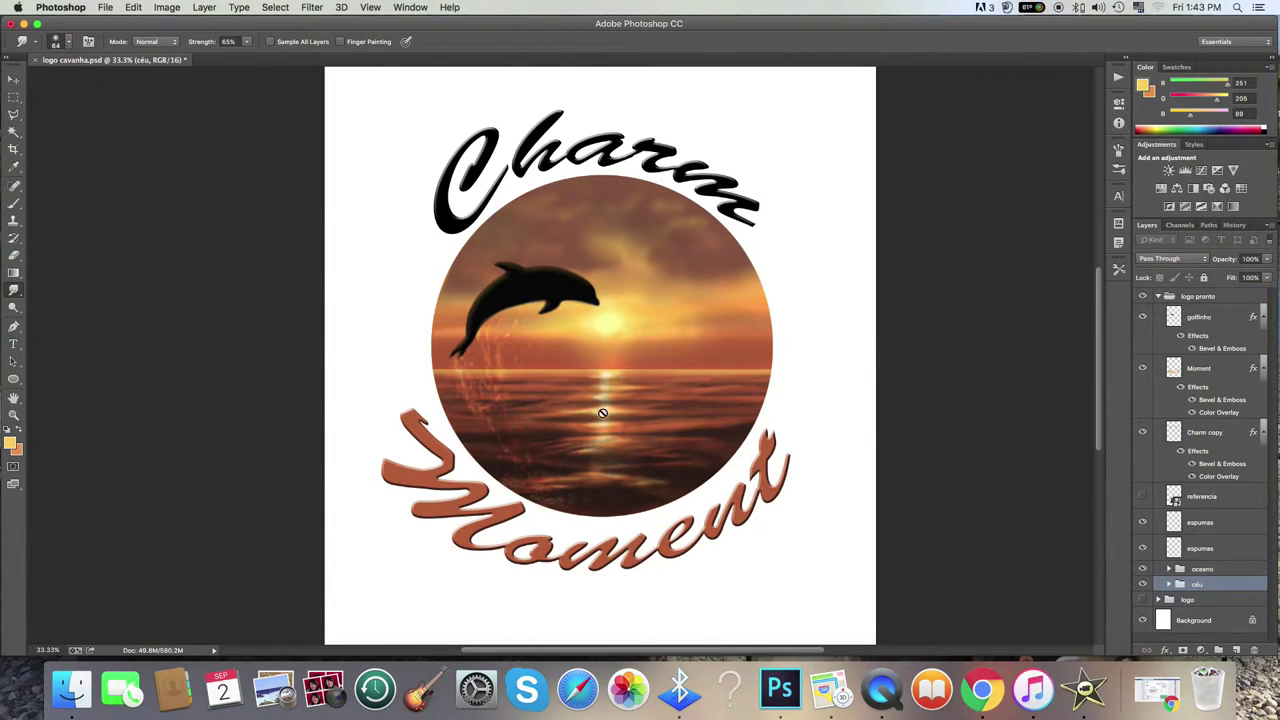
Select espumas through the céu group and merge them into one espumas layer.
drag(13, 289, 60, 308)
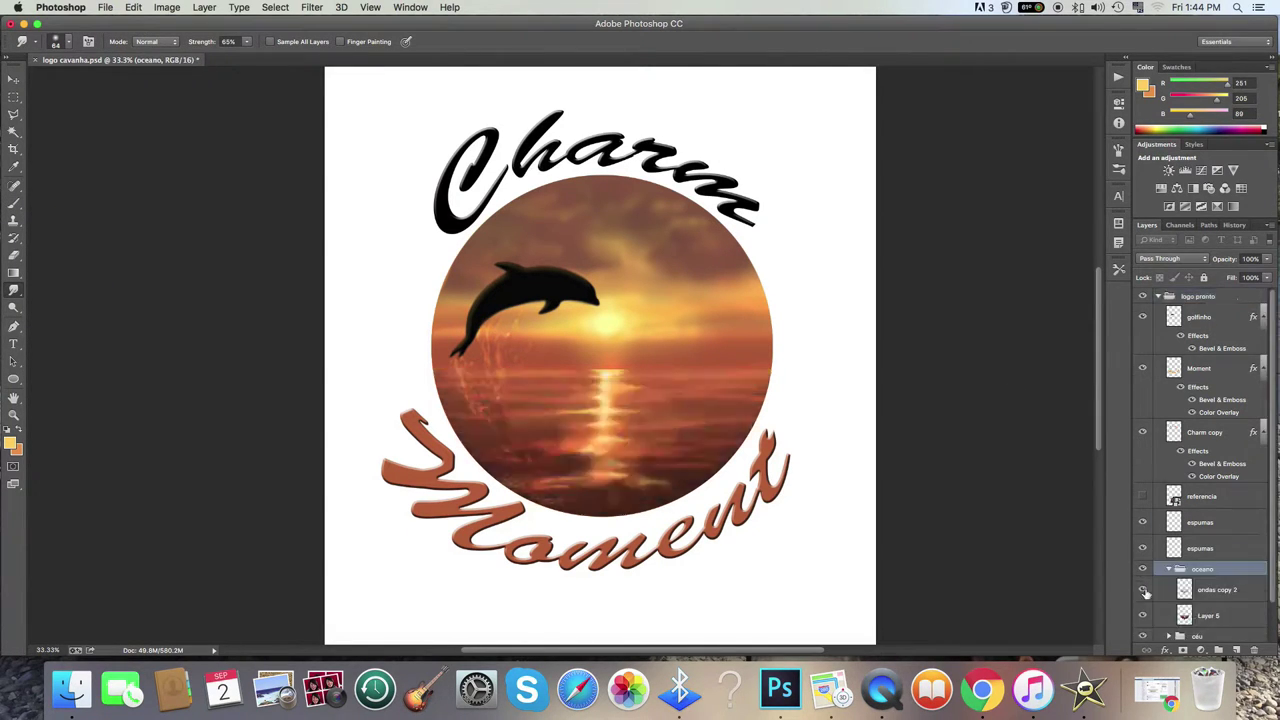
ctrl+click(569, 411)
click(1169, 451)
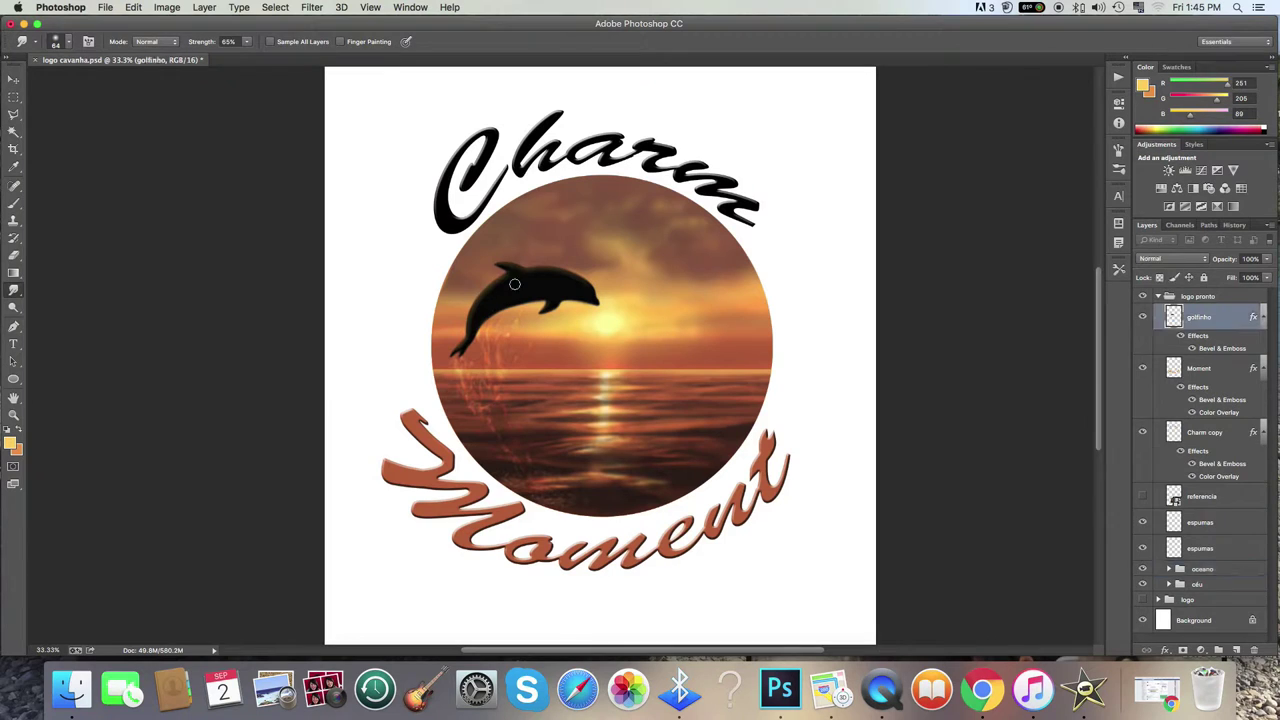
shift+click(1209, 525)
key(ctrl+e)
Brighten espumas with Levels by lowering the white input, then check the whole logo.
key(ctrl+l)
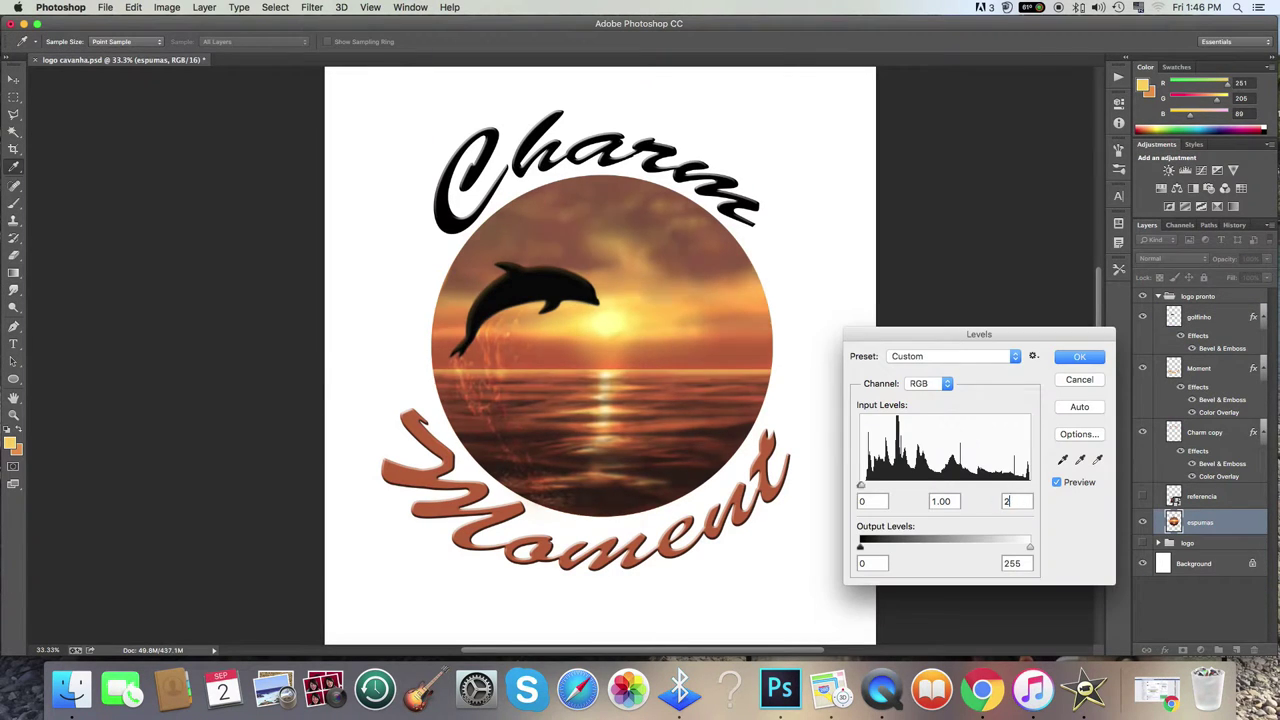
click(1074, 406)
key(Return)
key(ctrl+plus)
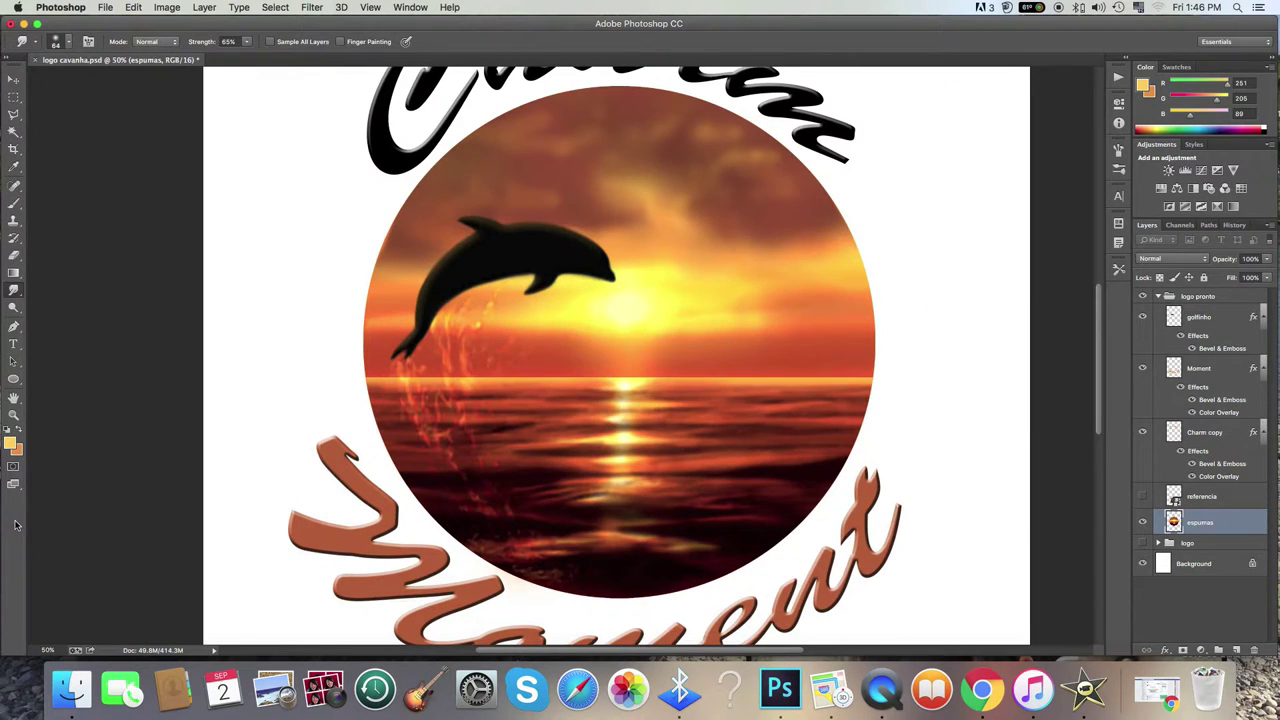
key(ctrl+minus)
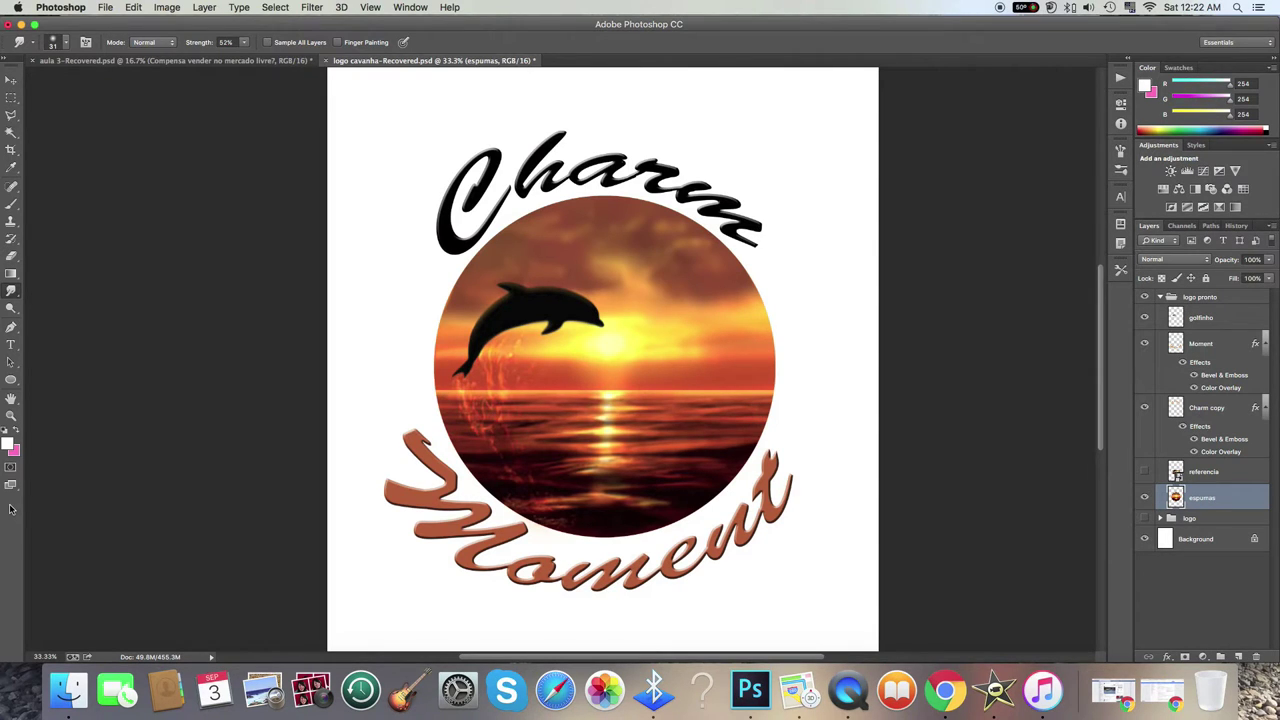
click(1145, 471)
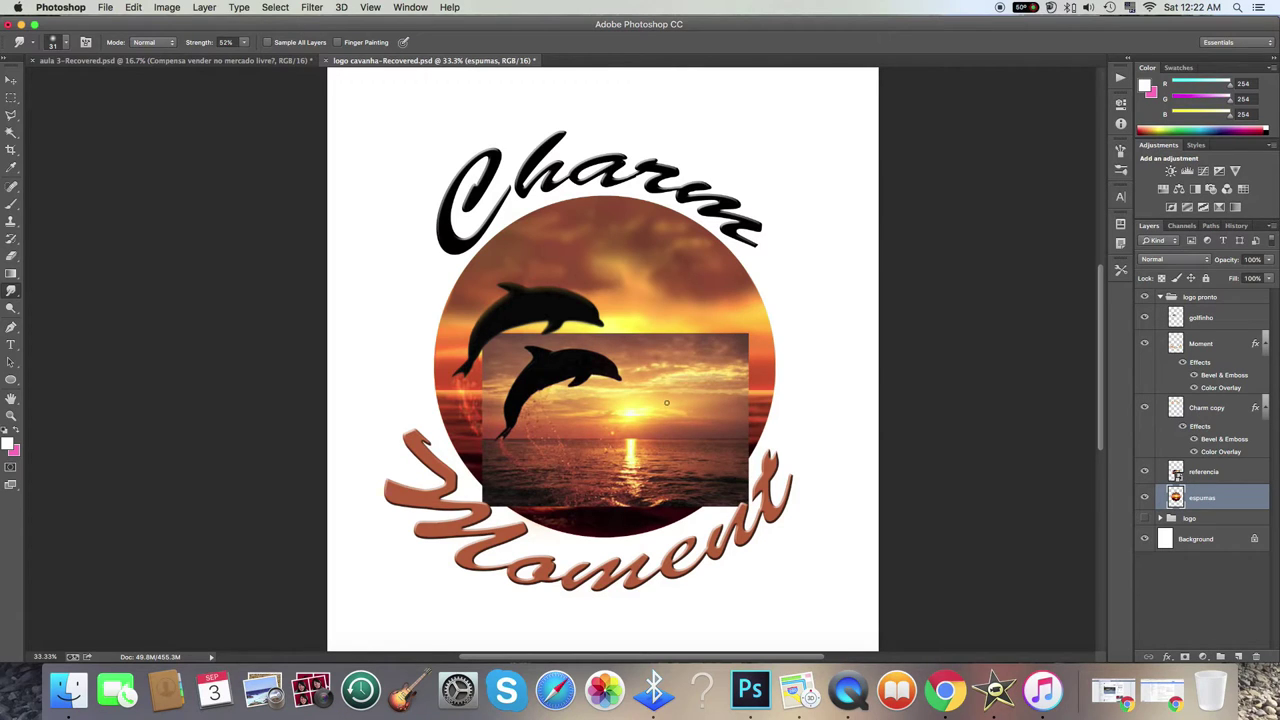
click(1145, 471)
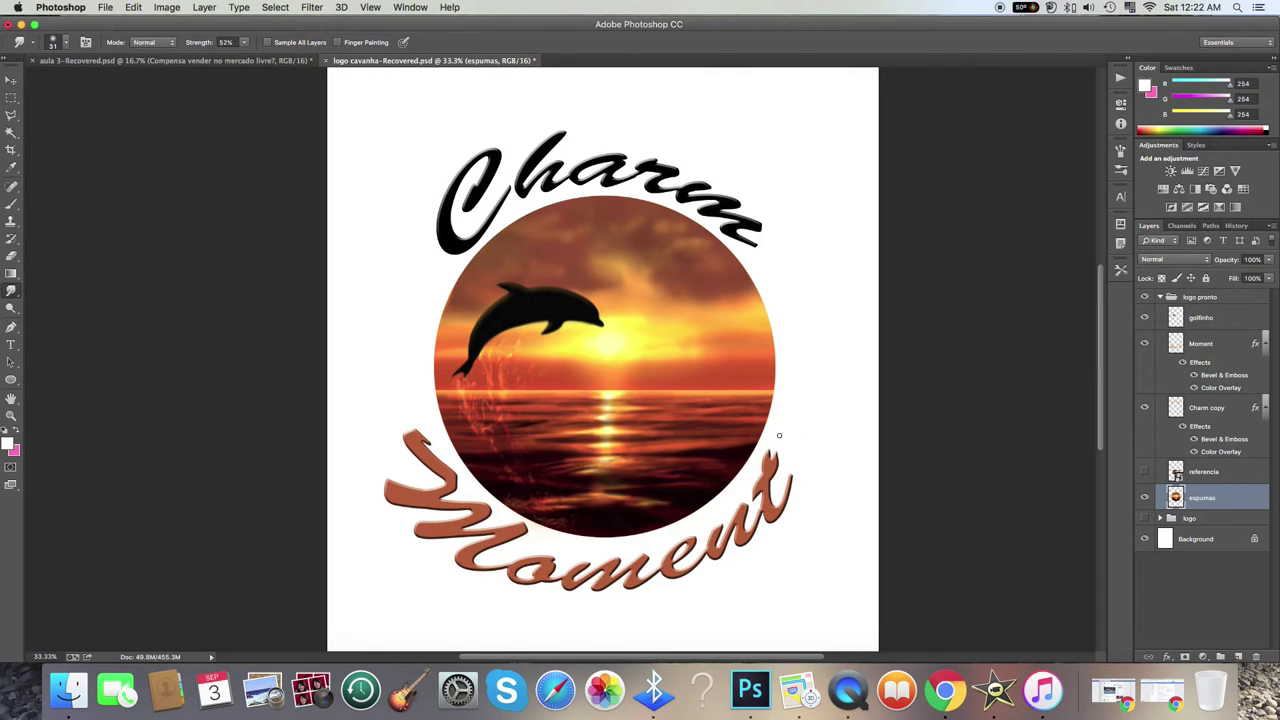
click(11, 309)
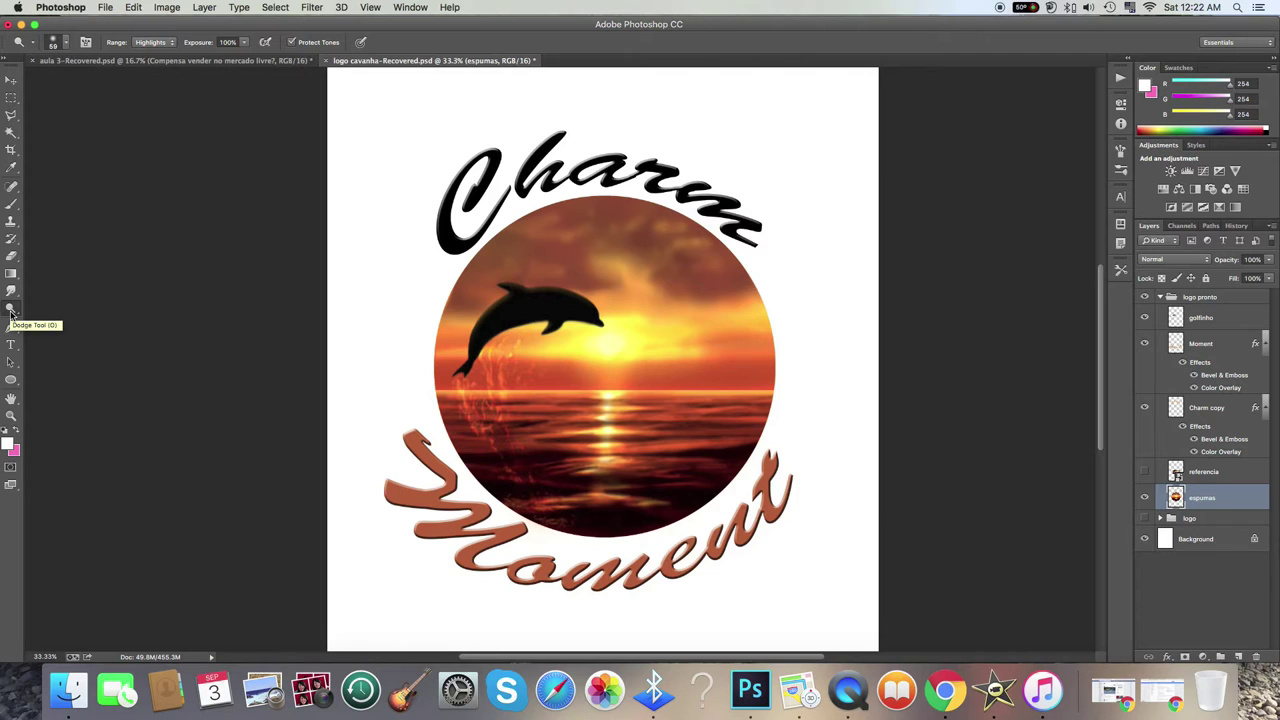